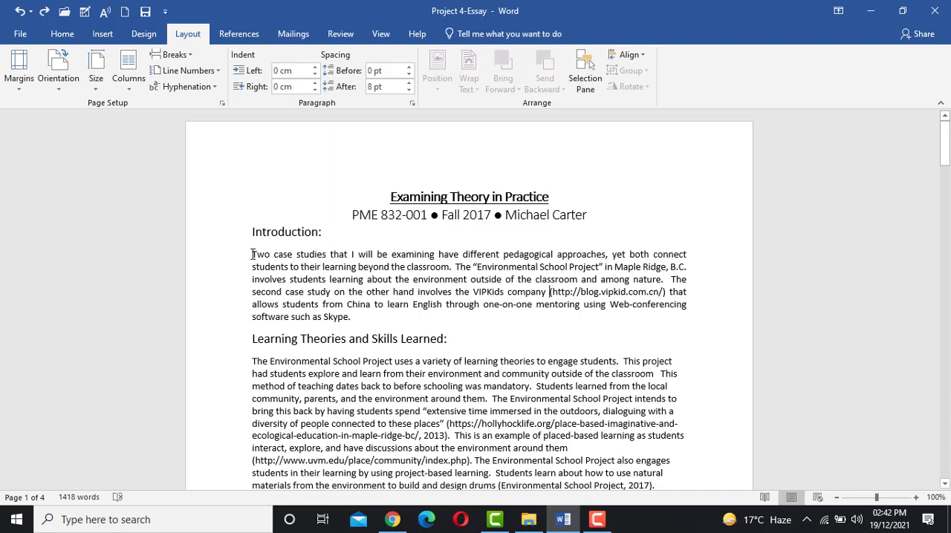
# - Format the paragraph under the Introduction heading in three equal-width columns with a line between them, applied to the selected text
pyautogui.moveTo(253, 254); pyautogui.dragTo(357, 318)
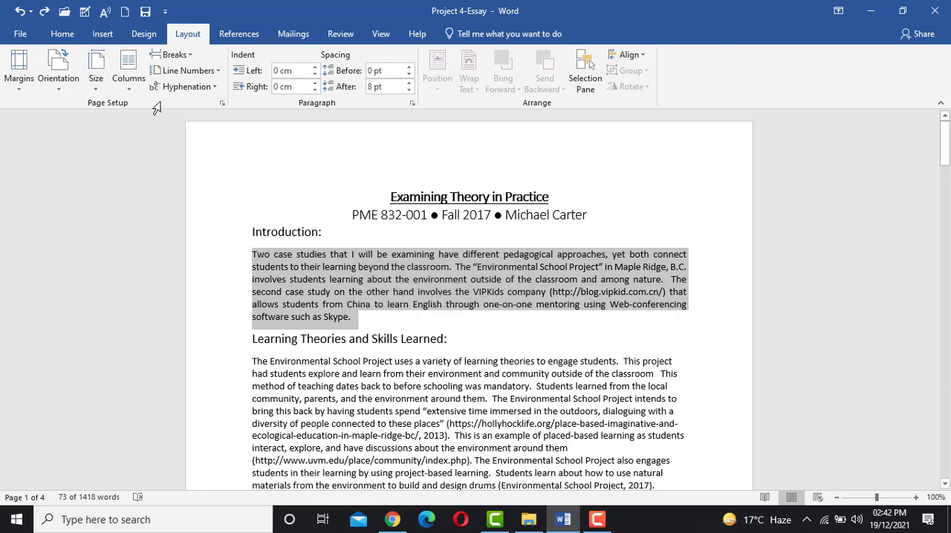
pyautogui.click(72, 37)
pyautogui.click(102, 34)
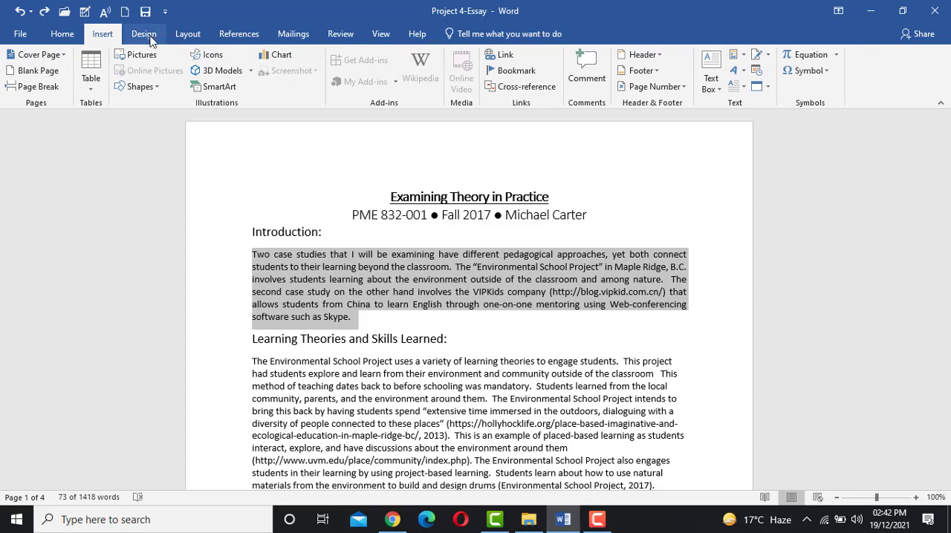
pyautogui.click(166, 36)
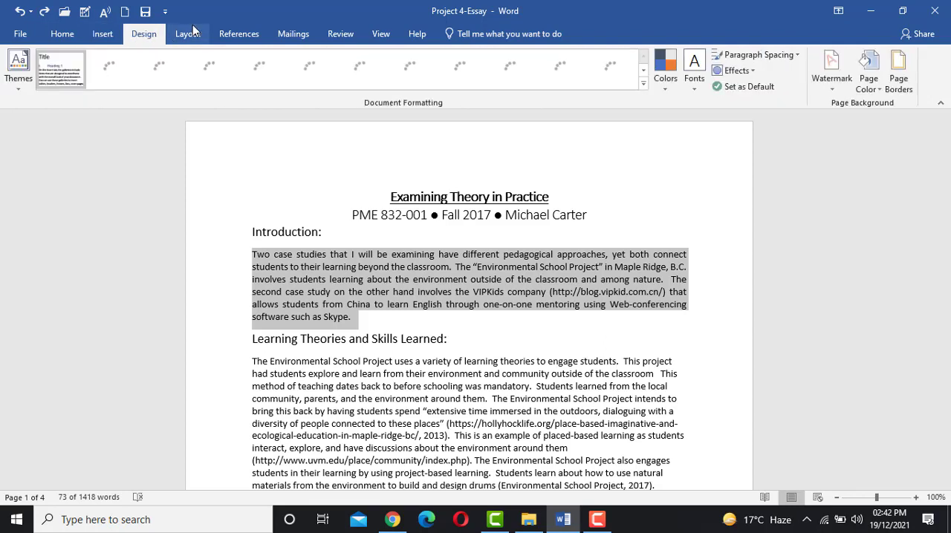
pyautogui.click(190, 34)
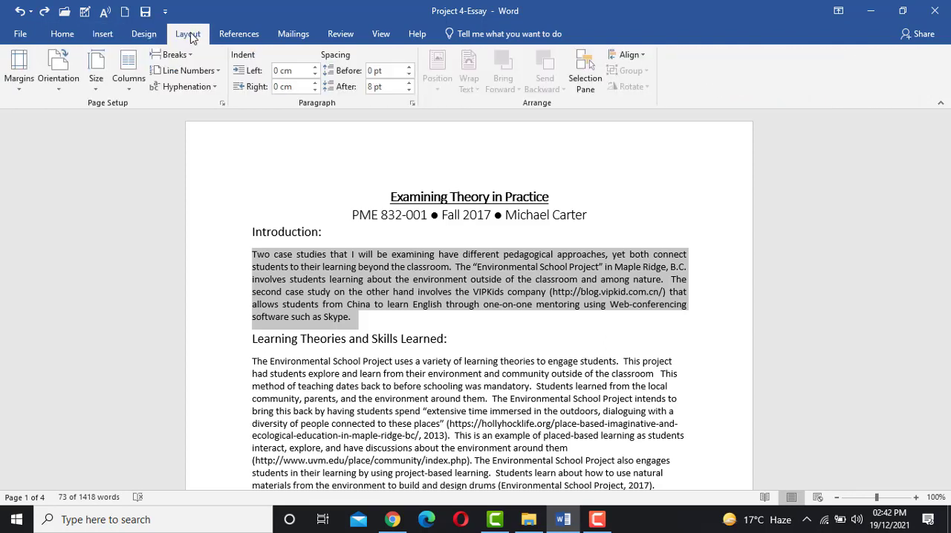
pyautogui.click(127, 81)
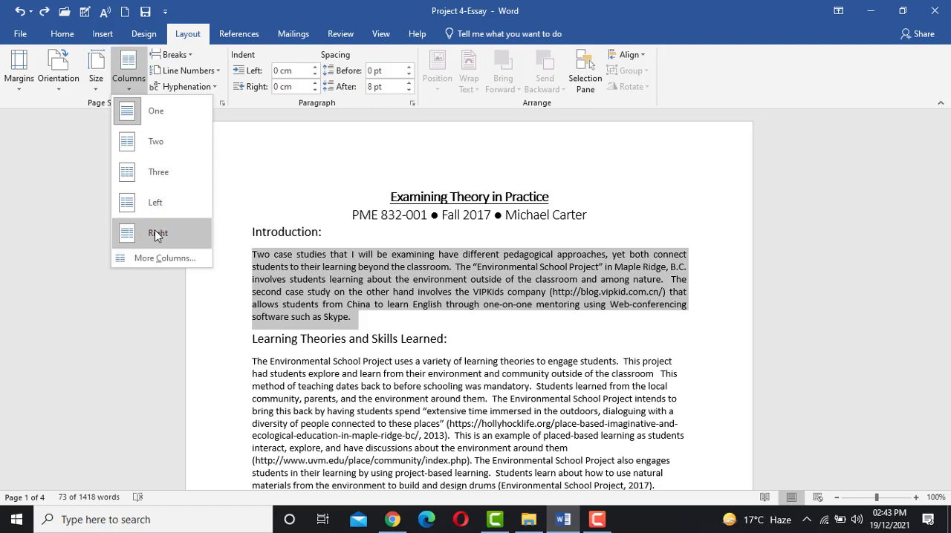
pyautogui.click(147, 260)
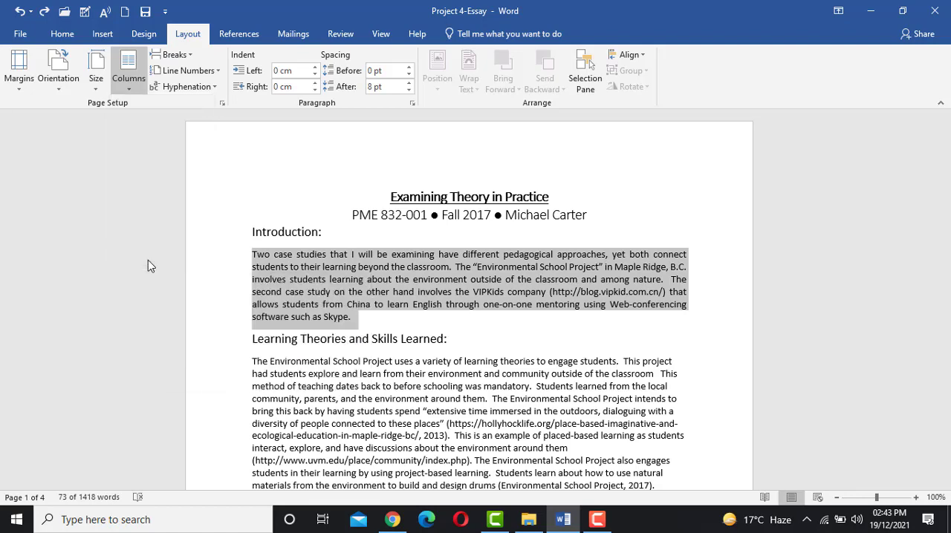
pyautogui.moveTo(635, 110); pyautogui.dragTo(506, 118)
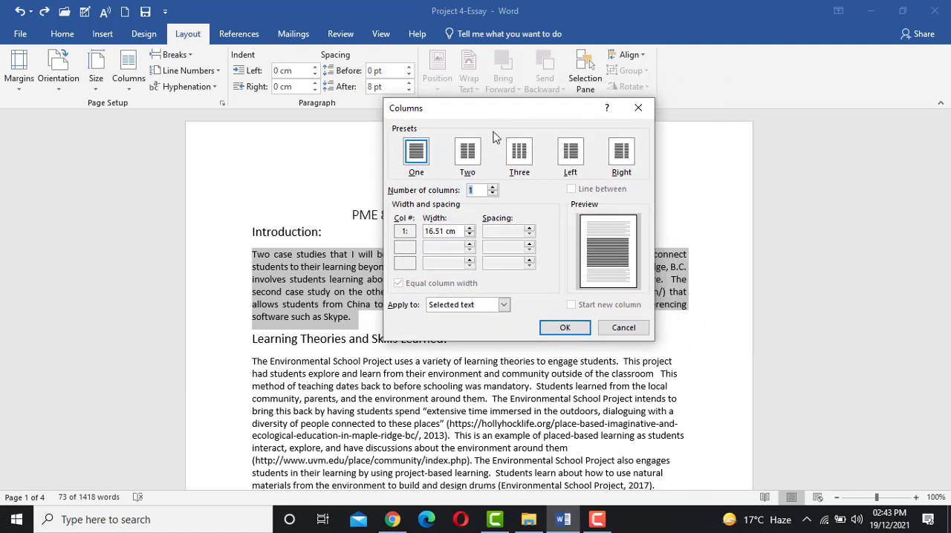
pyautogui.click(466, 156)
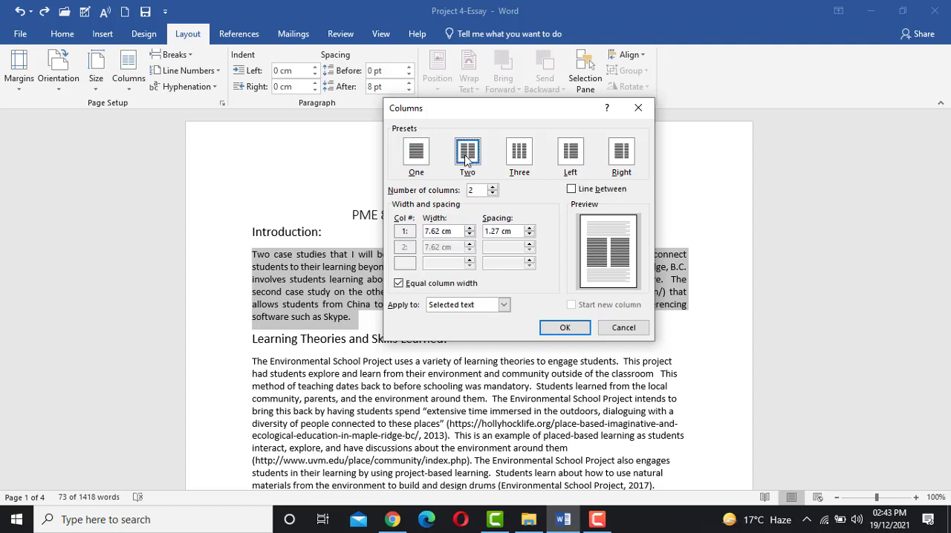
pyautogui.click(519, 152)
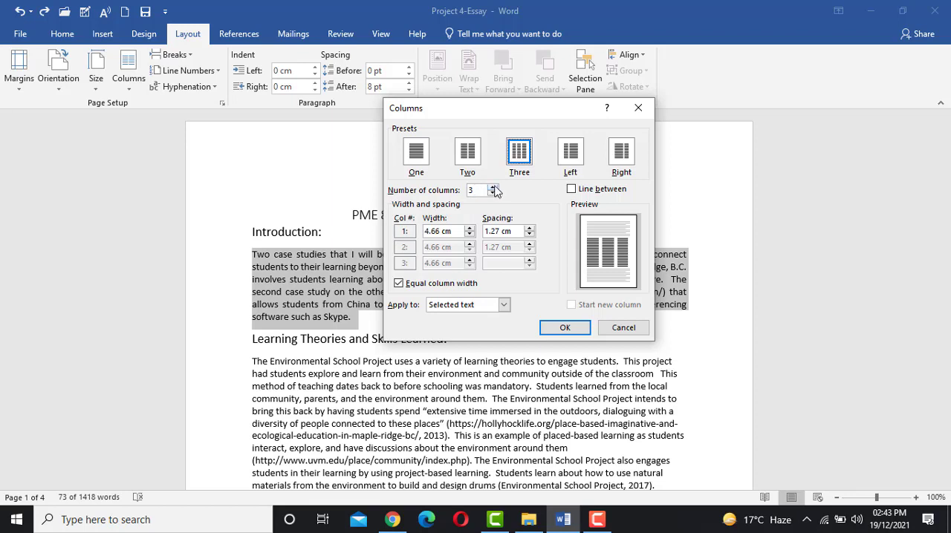
pyautogui.click(493, 187)
pyautogui.click(492, 194)
pyautogui.click(571, 189)
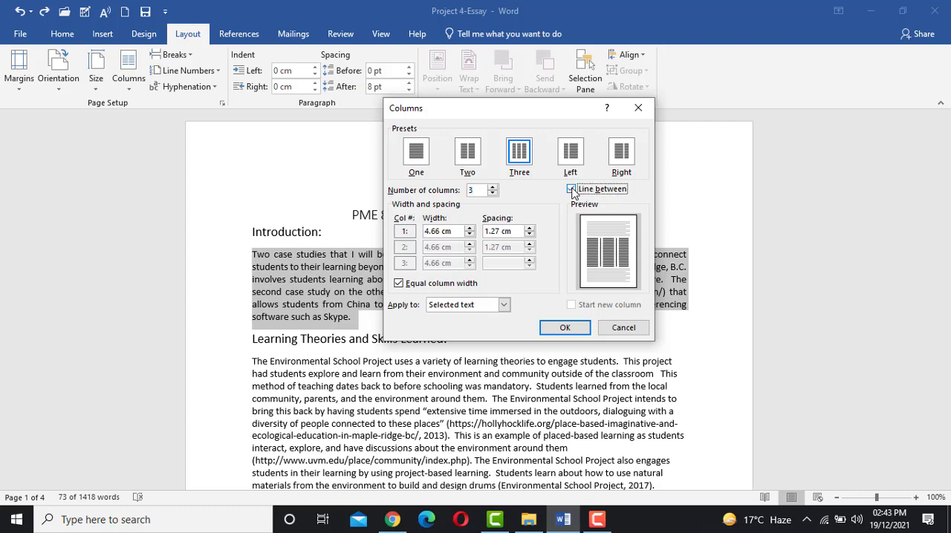
pyautogui.click(559, 328)
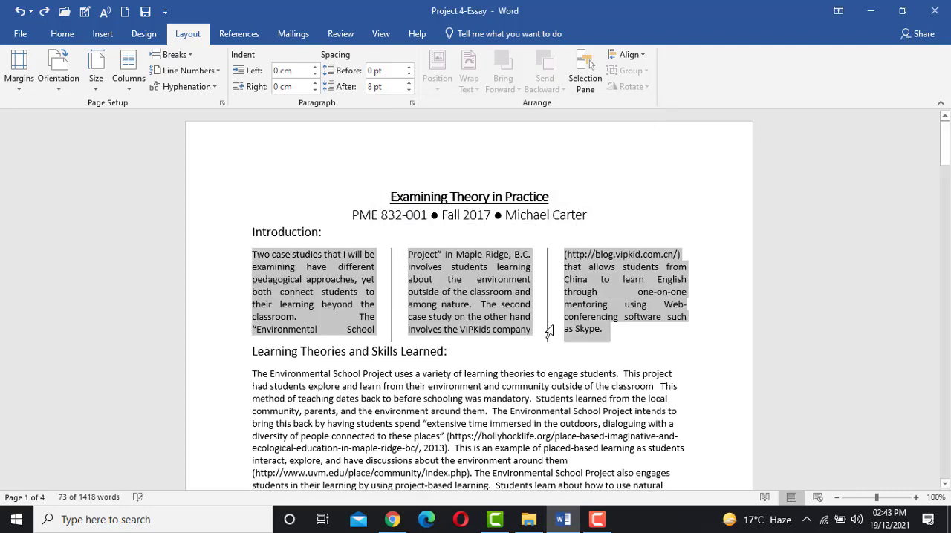
pyautogui.click(506, 295)
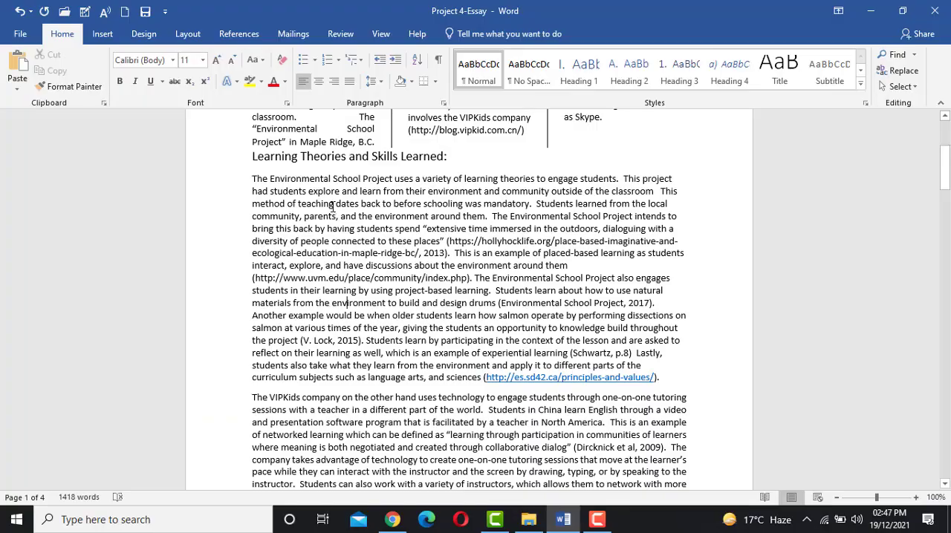
# - Insert a page break after the paragraph ending with the principles-and-values link, just before the paragraph about the VIPKids company
pyautogui.click(186, 36)
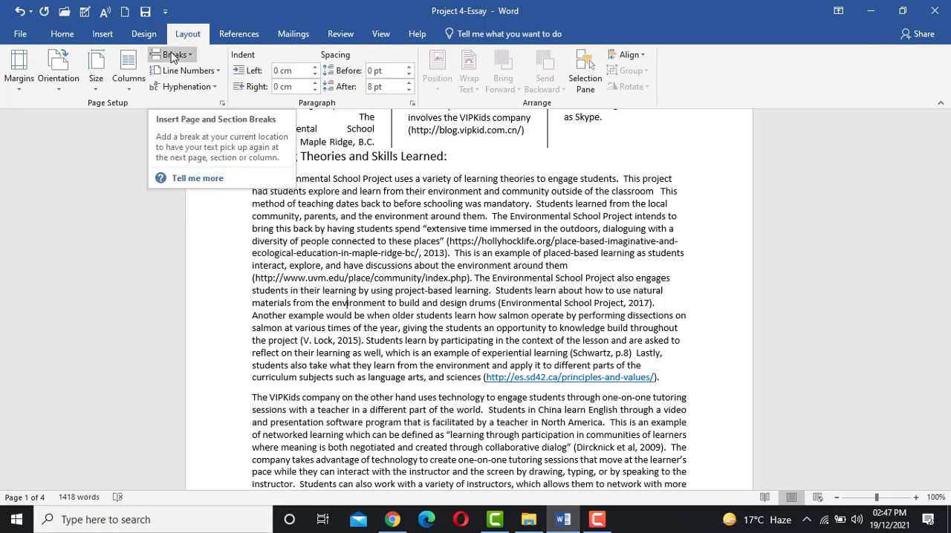
pyautogui.click(183, 65)
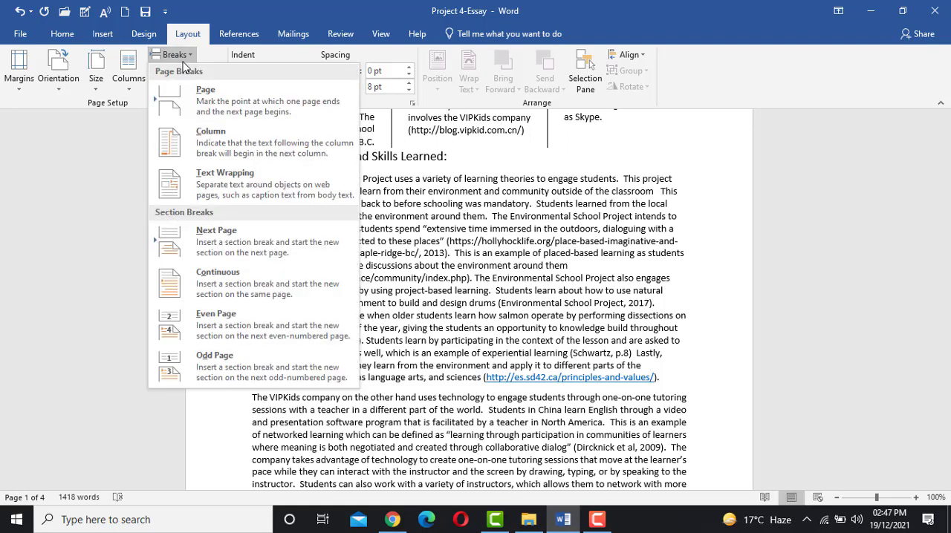
pyautogui.click(224, 179)
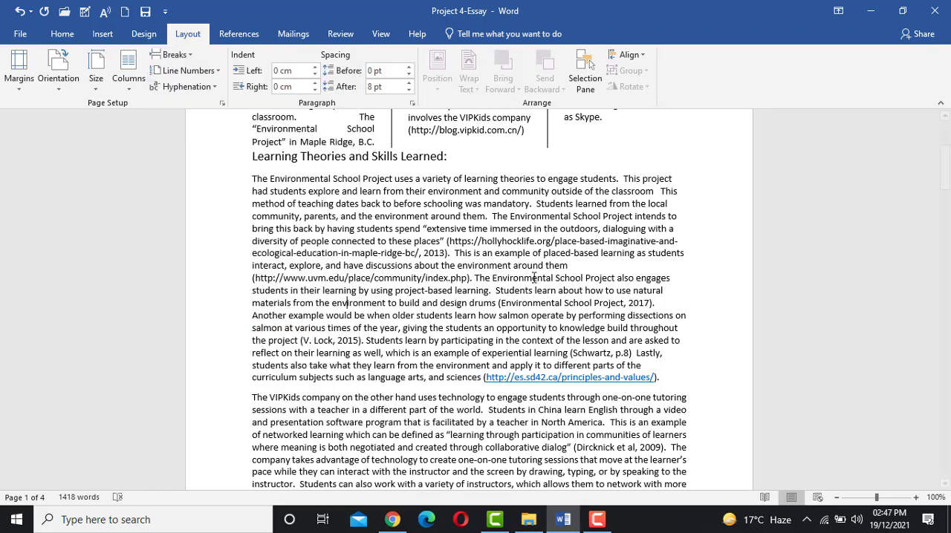
pyautogui.scroll(-4, 534, 277)
pyautogui.scroll(-1, 534, 277)
pyautogui.scroll(2, 534, 277)
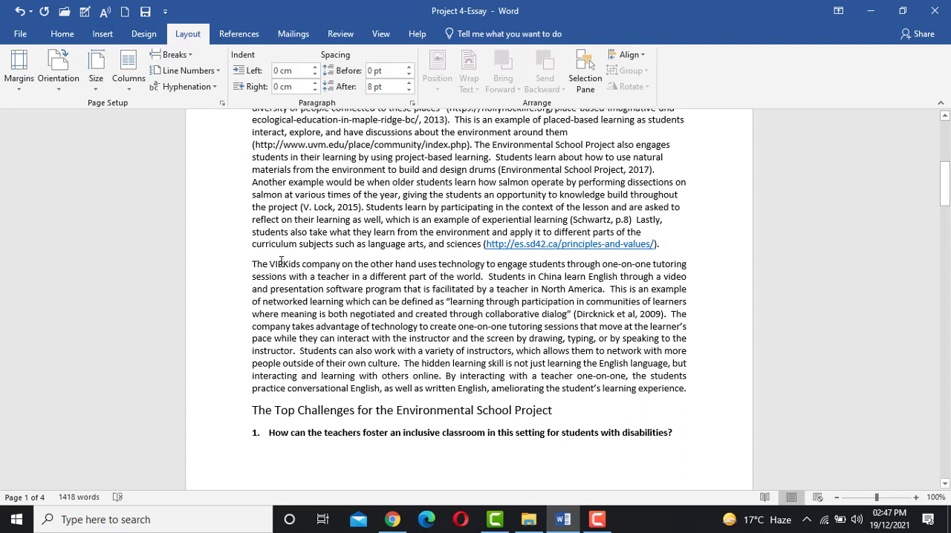
pyautogui.moveTo(252, 264); pyautogui.dragTo(686, 407)
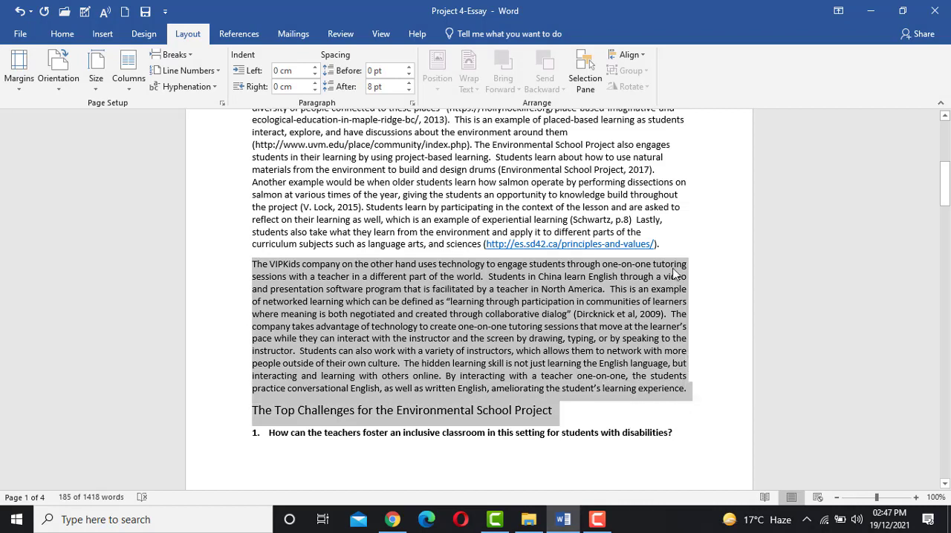
pyautogui.click(666, 244)
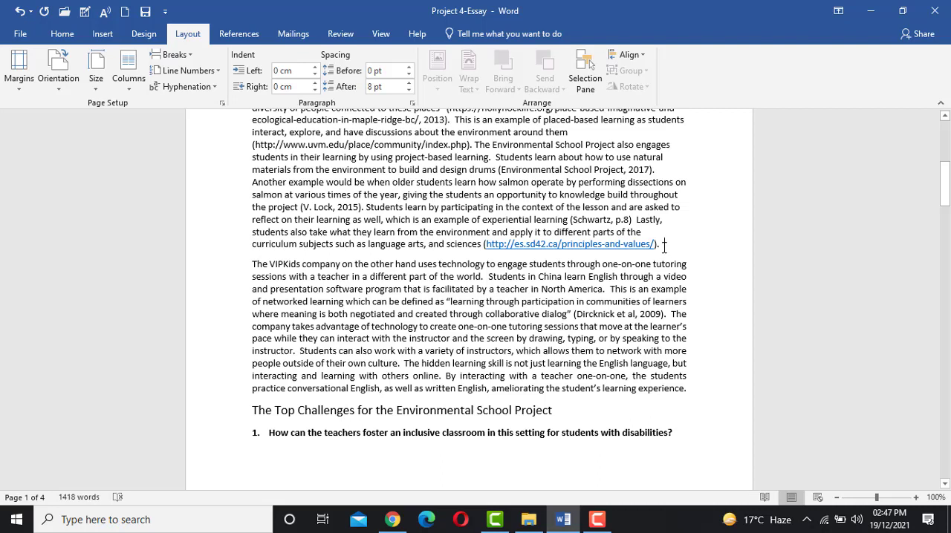
pyautogui.click(175, 55)
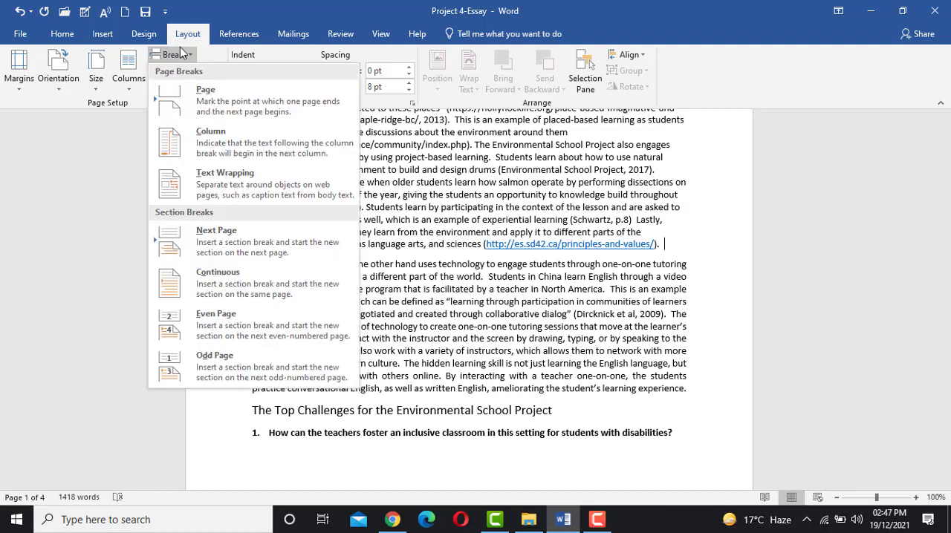
pyautogui.click(208, 104)
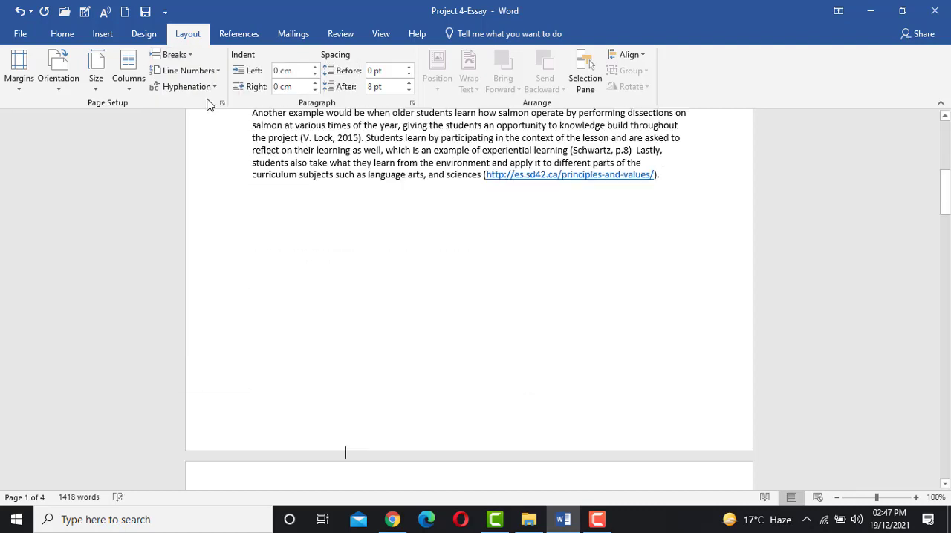
pyautogui.scroll(-3, 562, 262)
pyautogui.scroll(3, 622, 276)
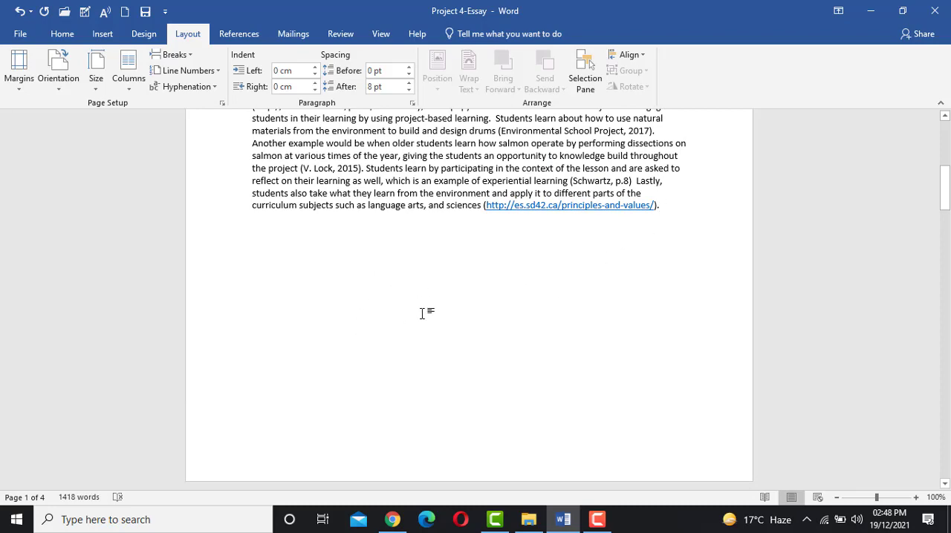
pyautogui.scroll(-6, 421, 314)
pyautogui.scroll(5, 421, 313)
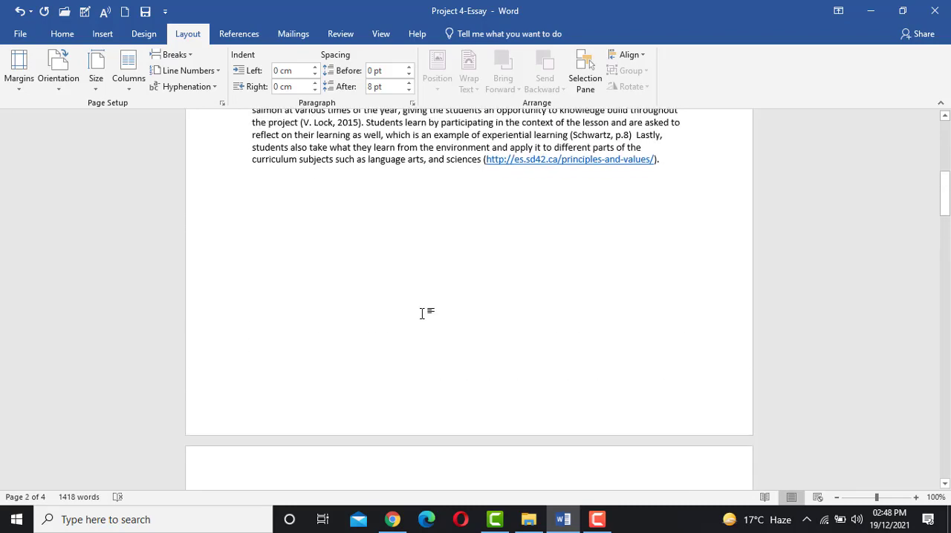
pyautogui.scroll(3, 421, 313)
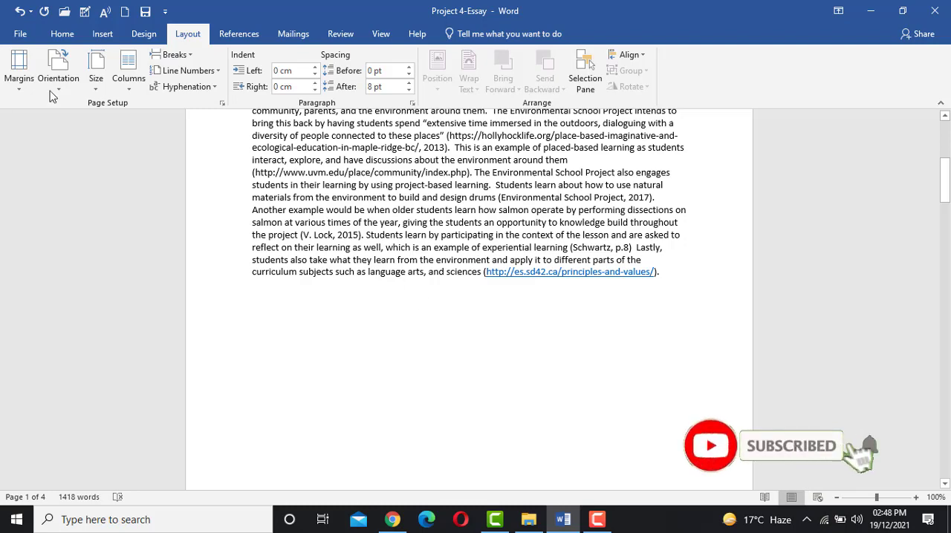
pyautogui.click(178, 55)
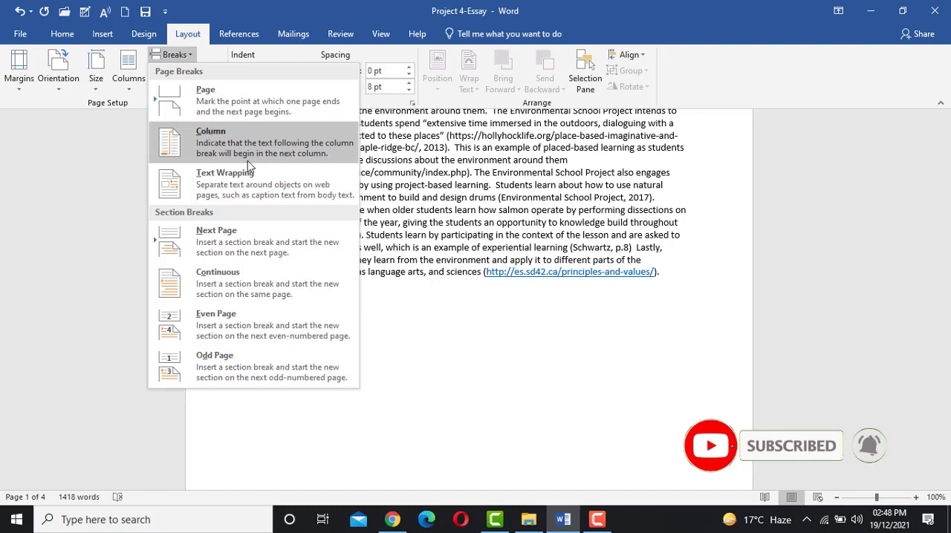
pyautogui.click(526, 199)
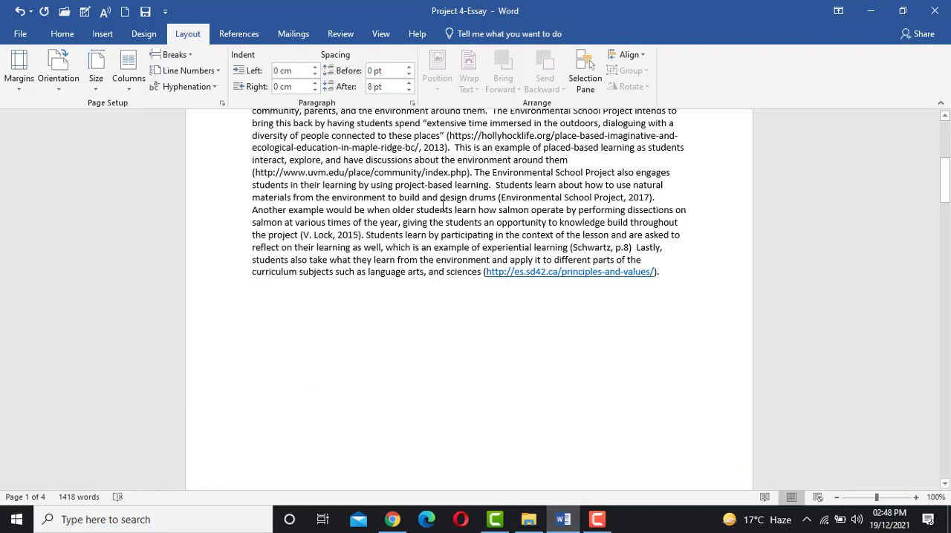
# - Create a new blank document and set the whole document to two equal-width columns with a line between
pyautogui.hotkey('ctrl', 'n')
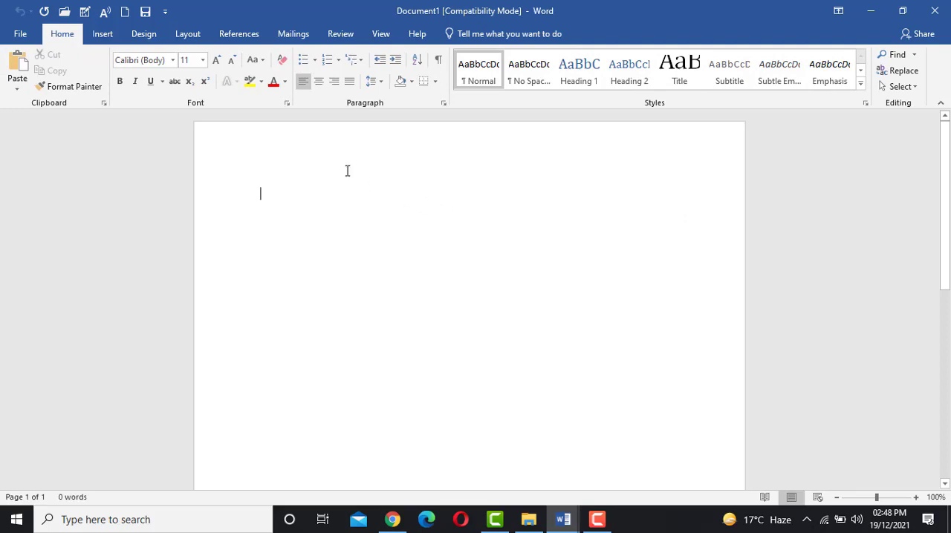
pyautogui.click(182, 35)
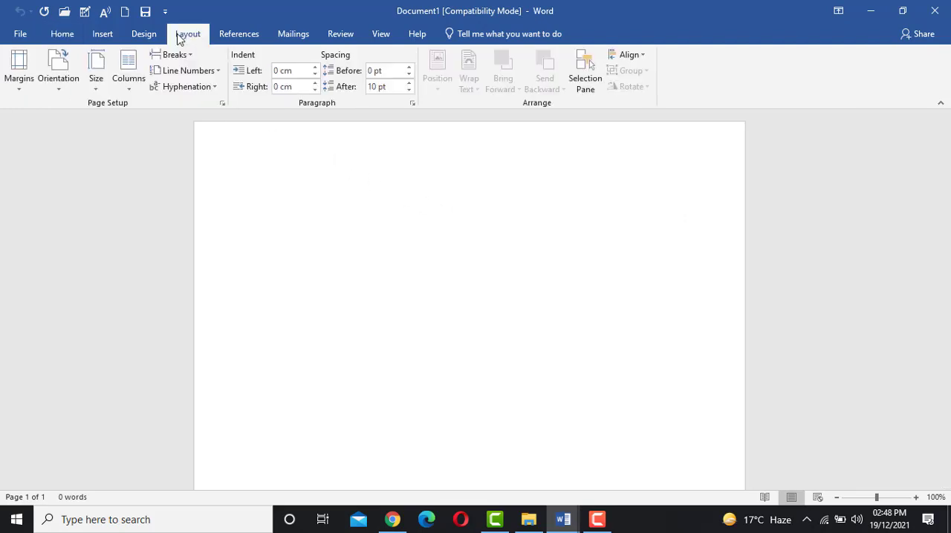
pyautogui.click(129, 71)
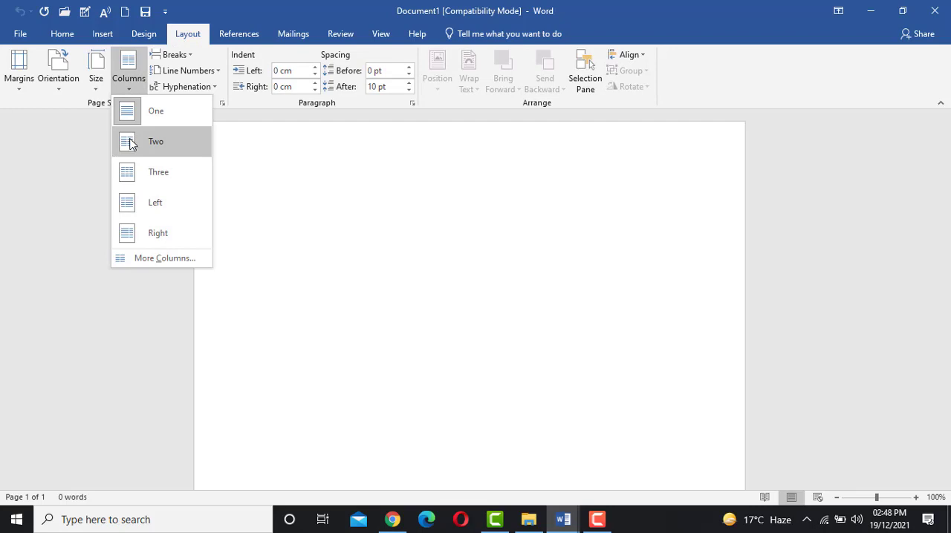
pyautogui.click(167, 261)
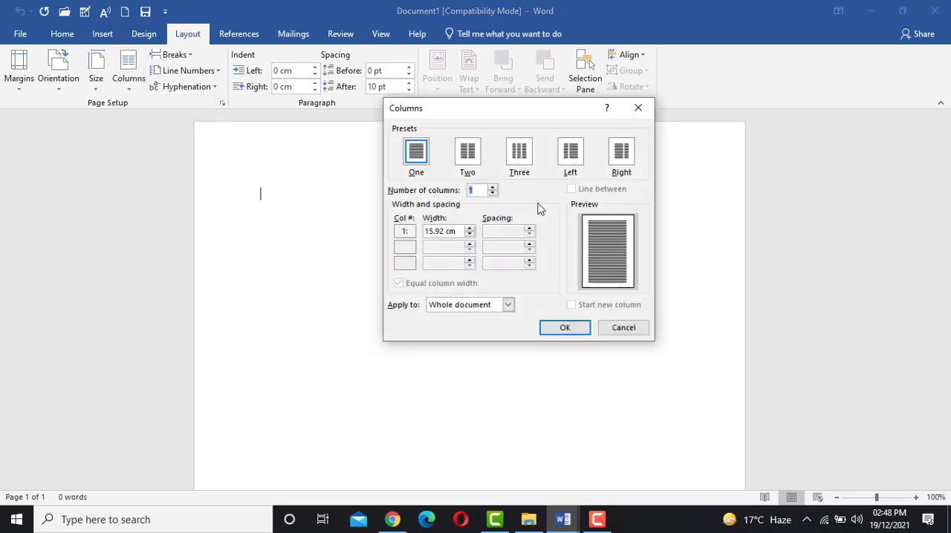
pyautogui.click(459, 157)
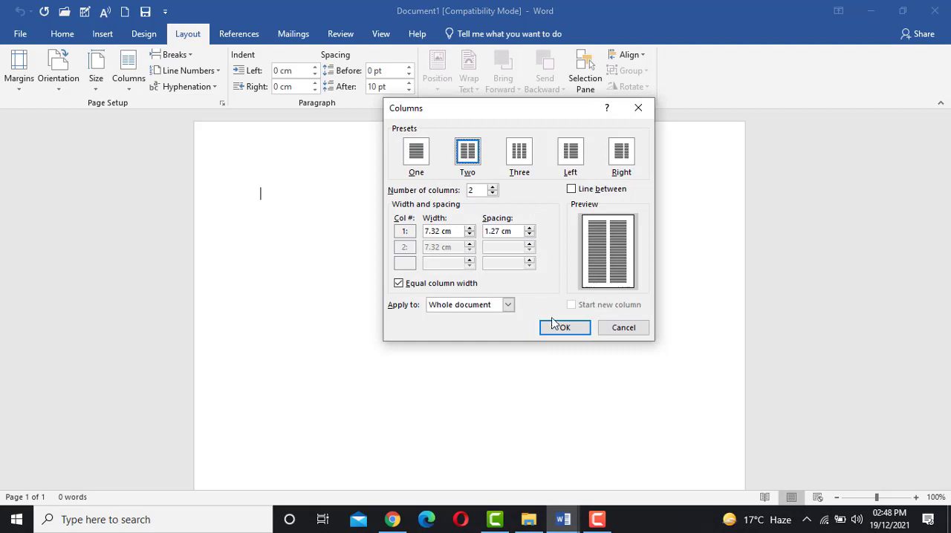
pyautogui.click(570, 190)
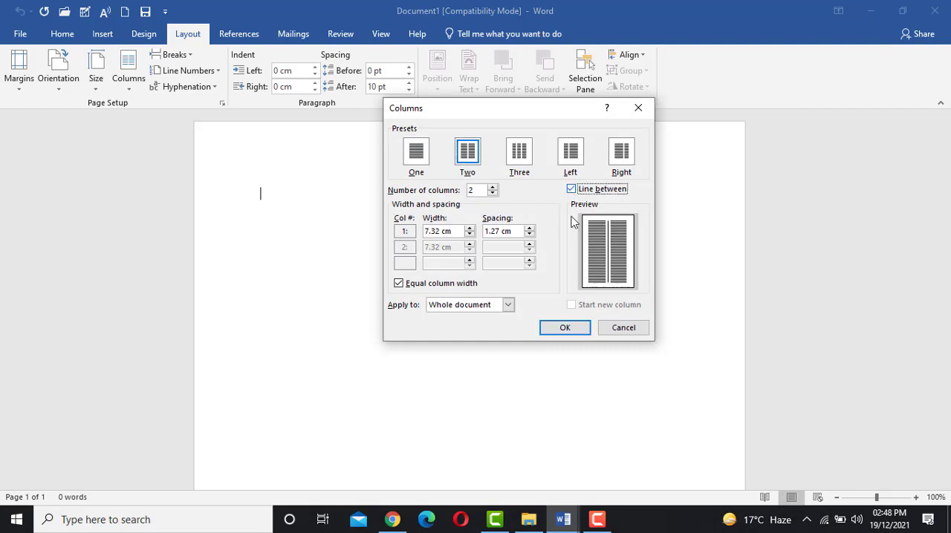
pyautogui.click(565, 326)
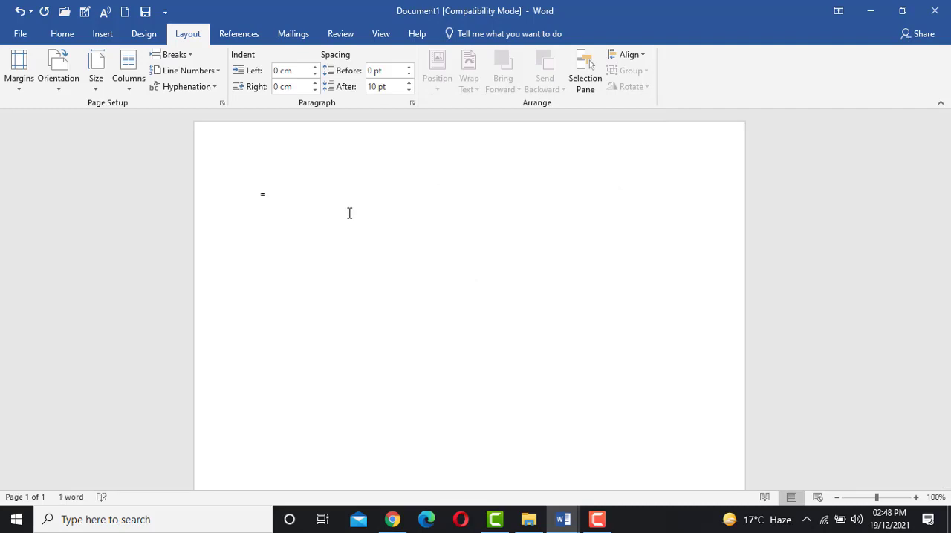
# - Generate two paragraphs of sample text in the new document with =rand(2)
pyautogui.write('and()')
pyautogui.press('Left')
pyautogui.write('2')
pyautogui.press('Return')
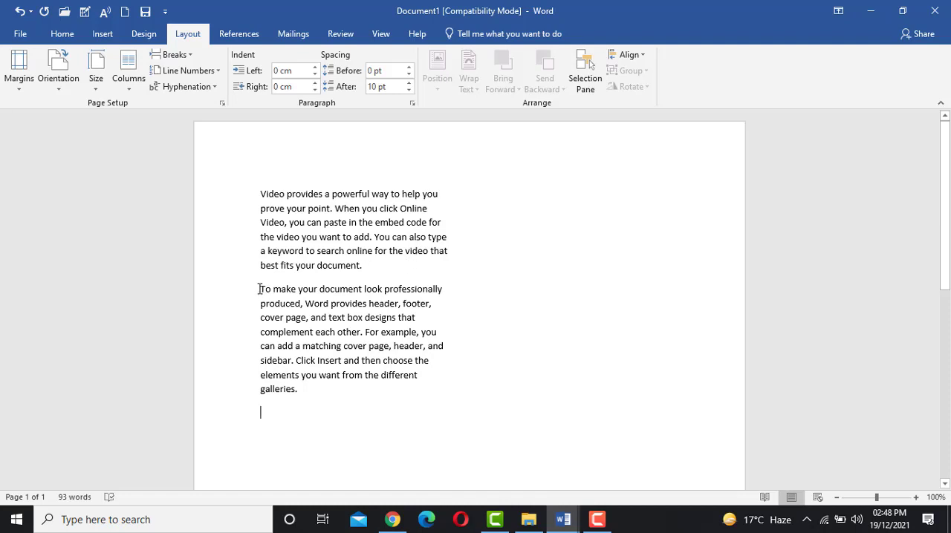
# - Insert a column break at the end of the first paragraph so the second paragraph starts in the second column
pyautogui.moveTo(261, 290); pyautogui.dragTo(303, 393)
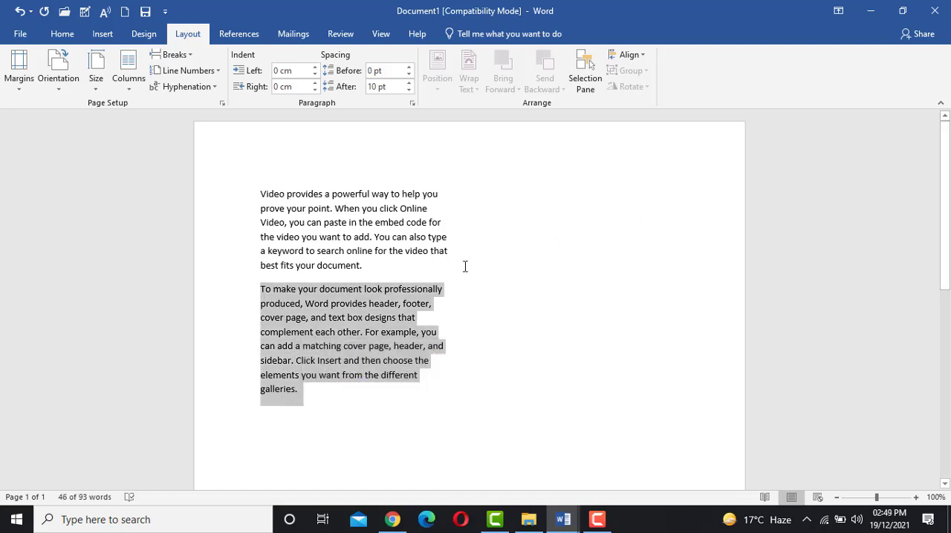
pyautogui.click(375, 266)
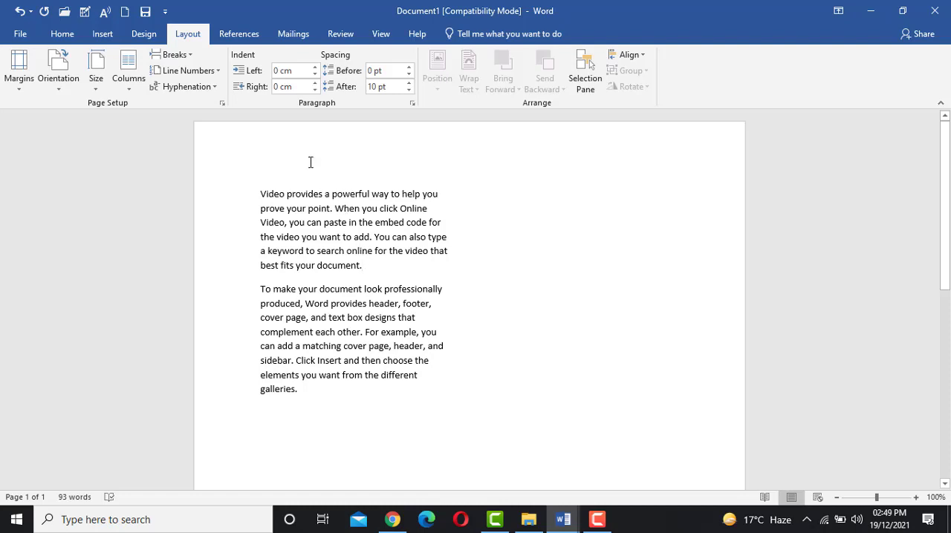
pyautogui.click(176, 56)
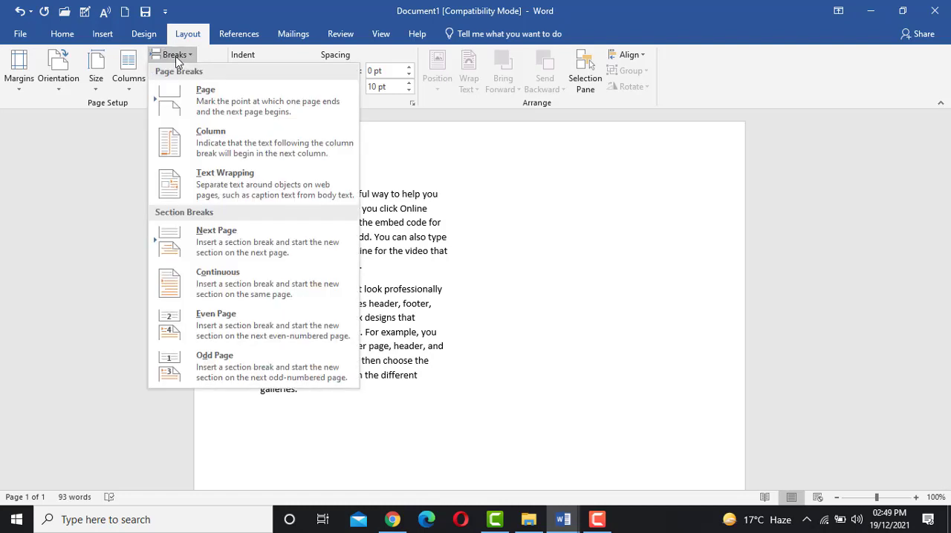
pyautogui.click(191, 140)
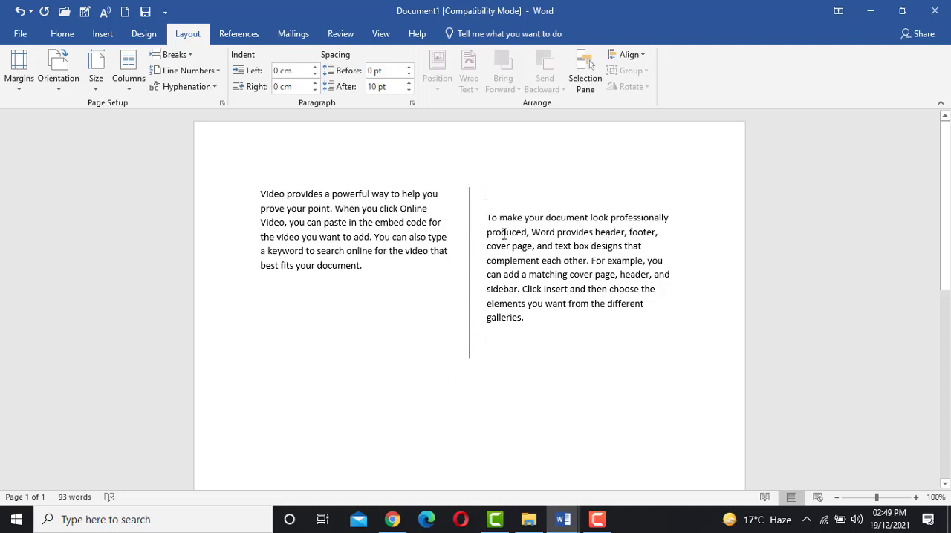
# - Delete the column break after the first paragraph and insert it again at the same place
pyautogui.press('BackSpace')
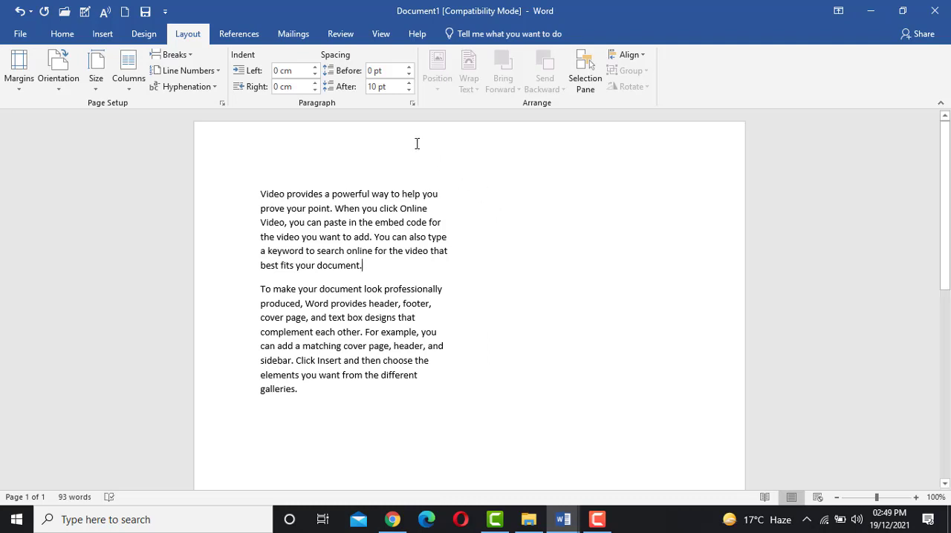
pyautogui.click(178, 57)
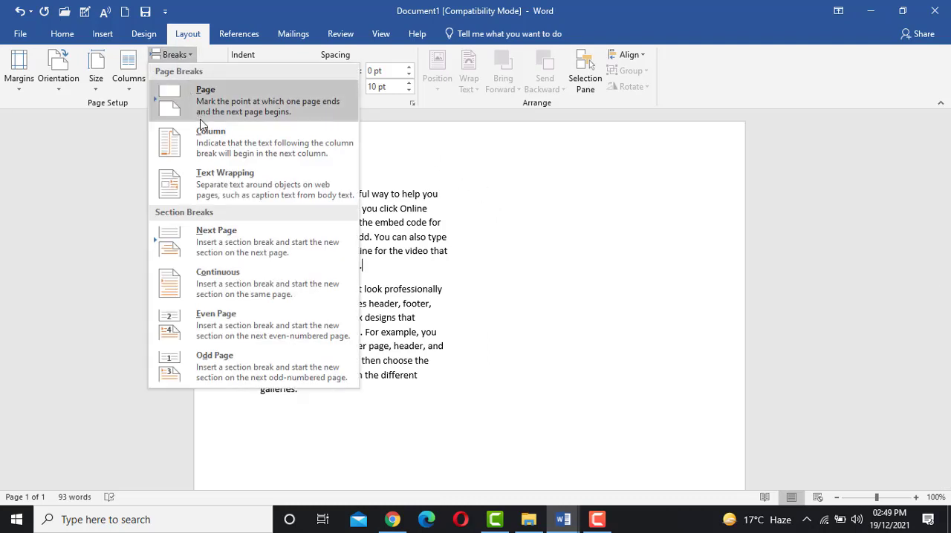
pyautogui.click(205, 138)
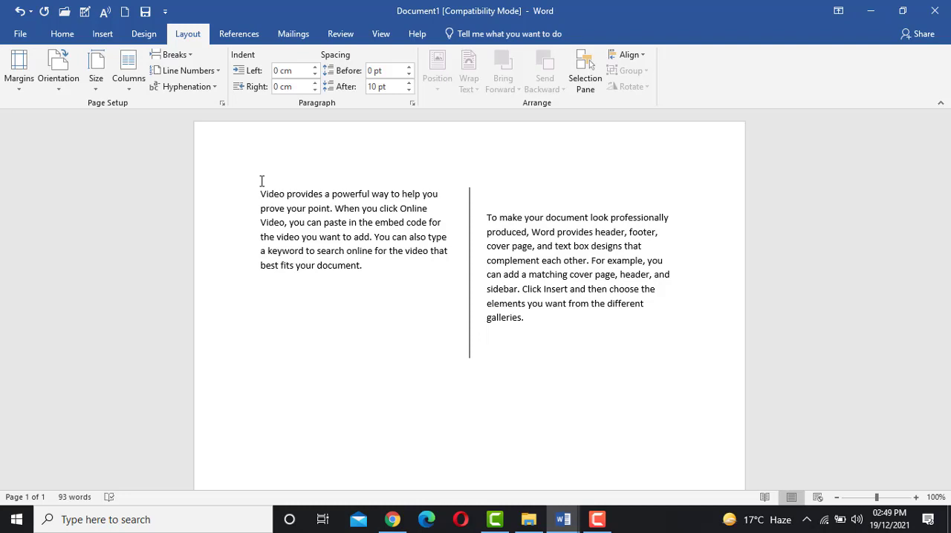
# - Switch to the Project 4-Essay document and enlarge the view of its first page to 120%
pyautogui.click(174, 56)
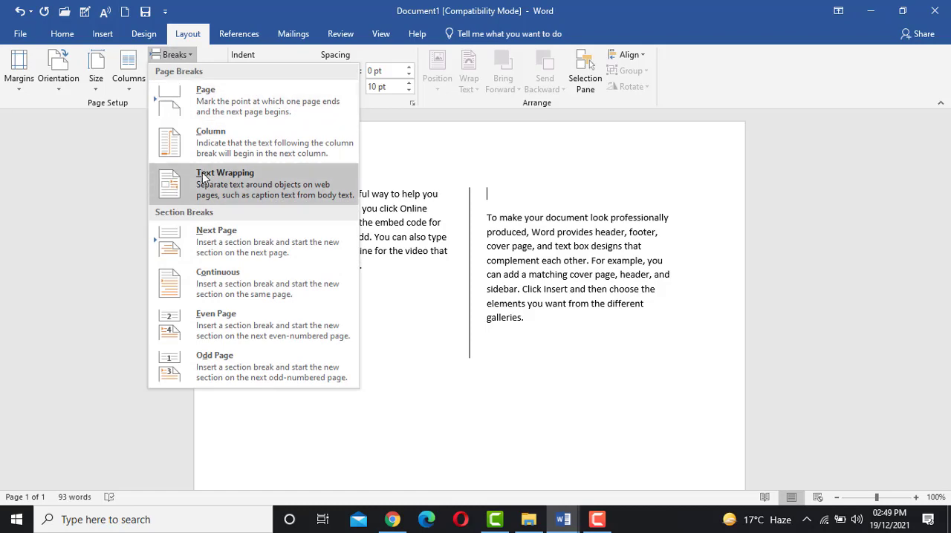
pyautogui.click(425, 264)
pyautogui.click(569, 524)
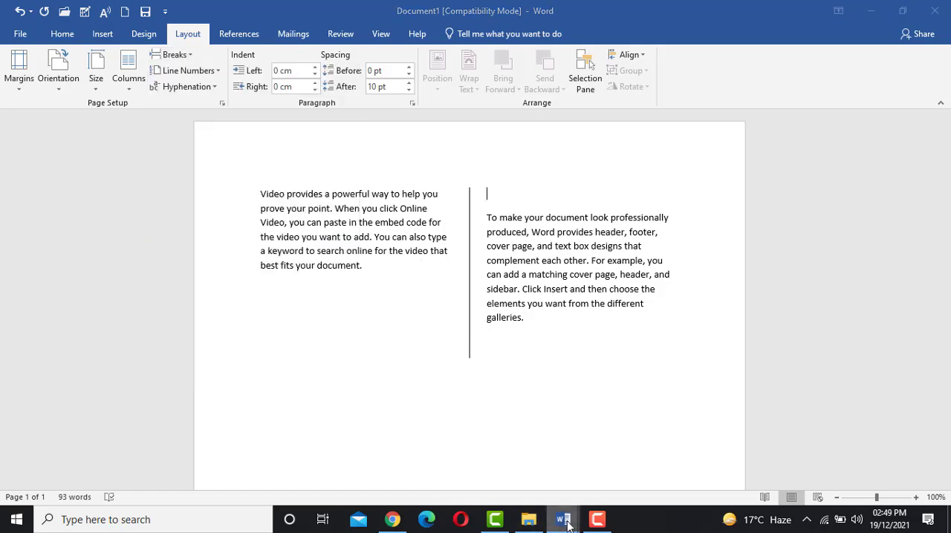
pyautogui.click(512, 491)
pyautogui.scroll(5, 466, 365)
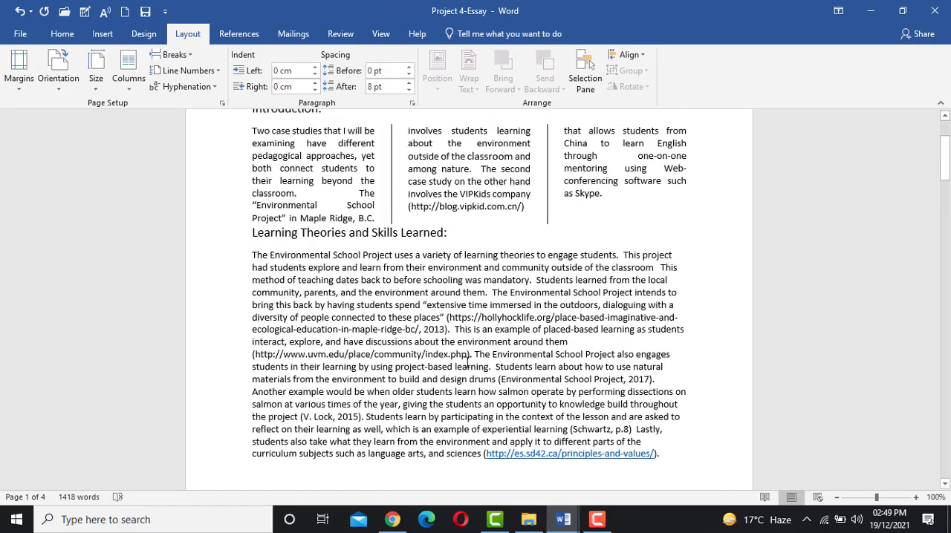
pyautogui.scroll(2, 467, 362)
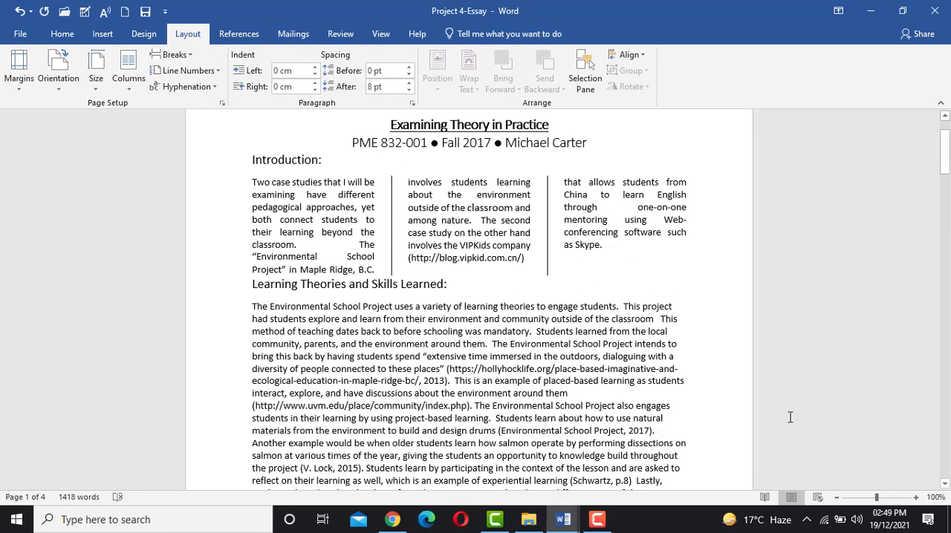
pyautogui.click(915, 497)
pyautogui.click(916, 497)
pyautogui.scroll(-1, 745, 369)
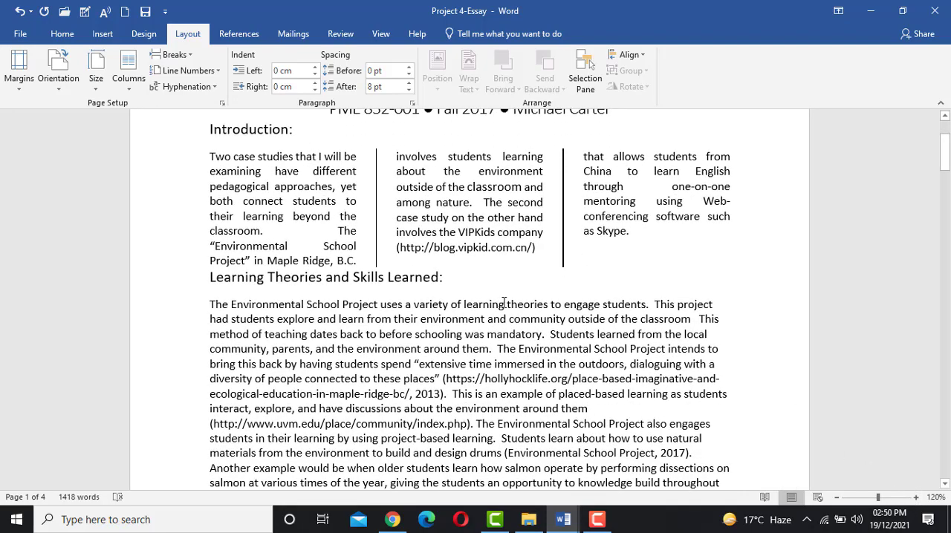
pyautogui.scroll(-1, 504, 303)
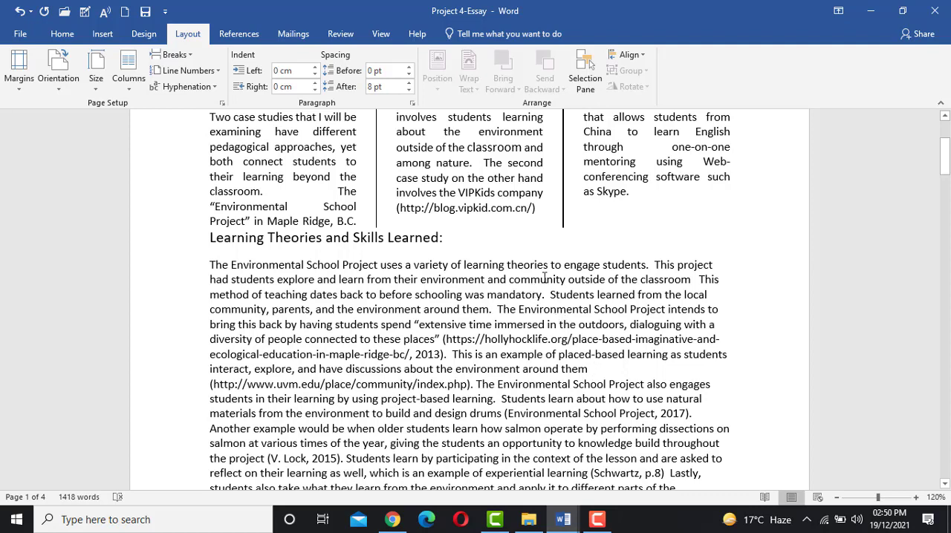
# - Try a paragraph break before "Students learned from the local community" under Learning Theories and Skills Learned, and remove it again
pyautogui.moveTo(550, 293); pyautogui.dragTo(704, 307)
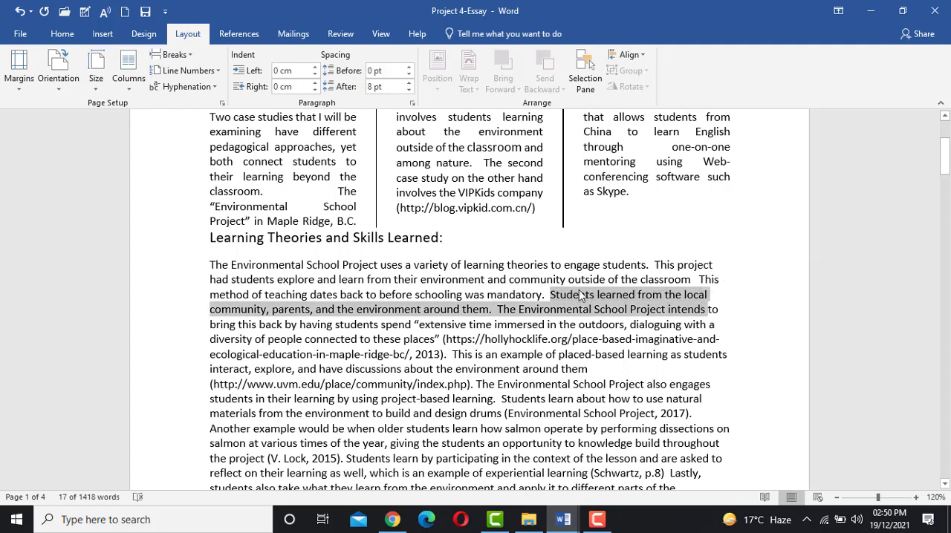
pyautogui.click(547, 295)
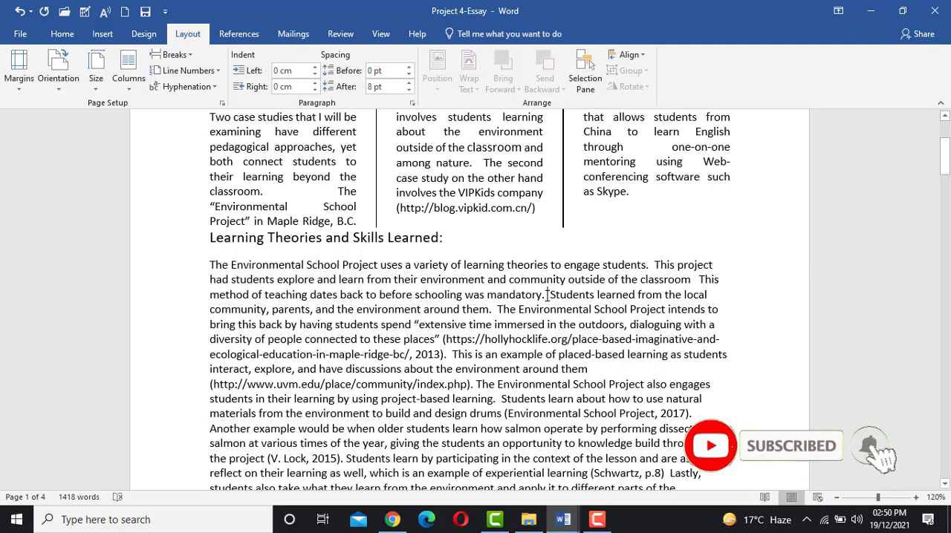
pyautogui.click(547, 295)
pyautogui.press('Return')
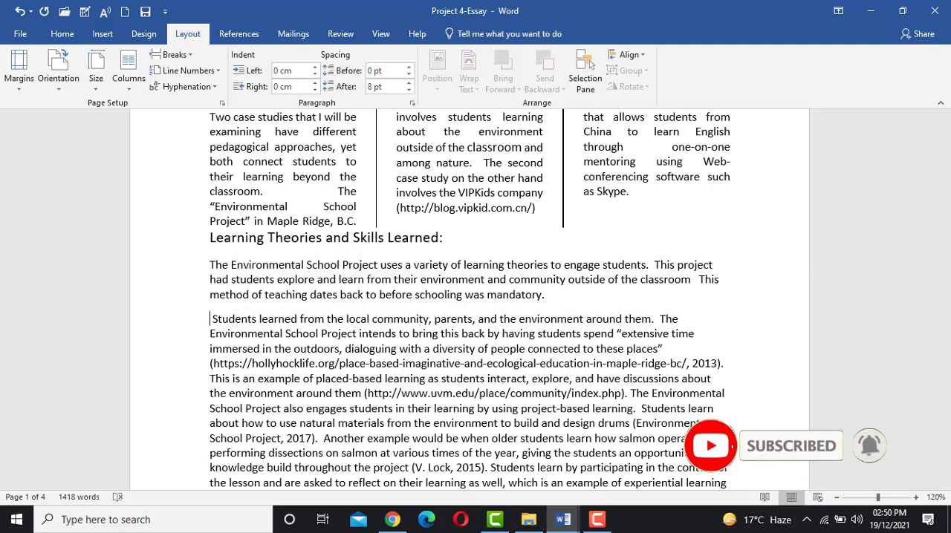
pyautogui.moveTo(534, 290); pyautogui.dragTo(450, 265)
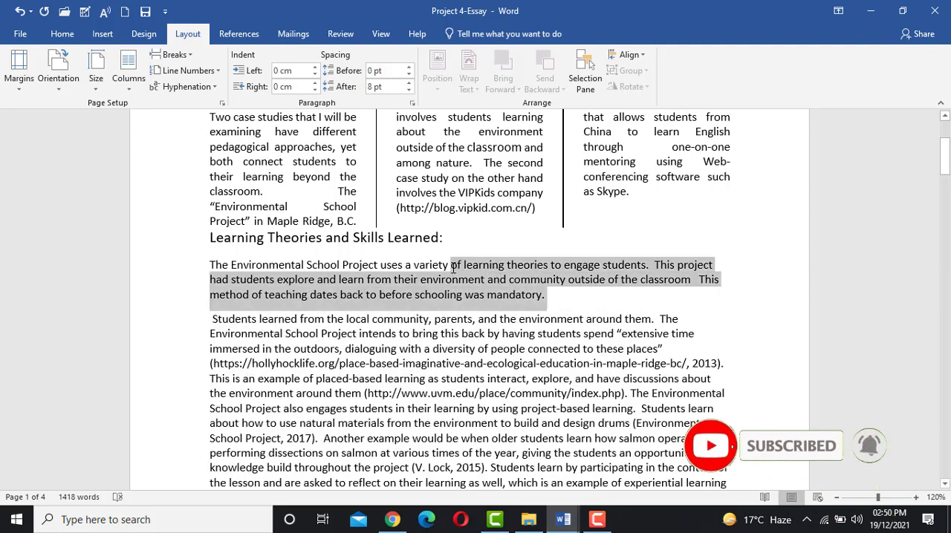
pyautogui.click(212, 319)
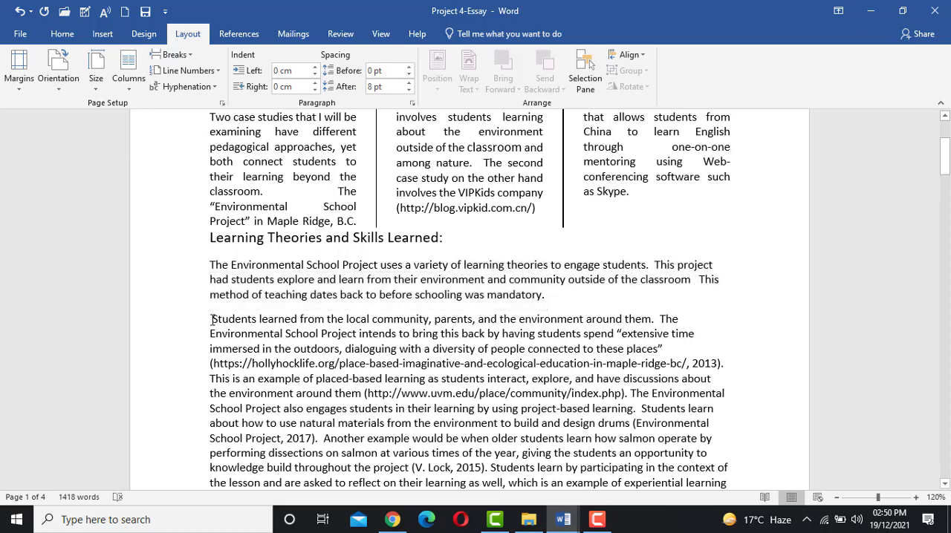
pyautogui.press('BackSpace')
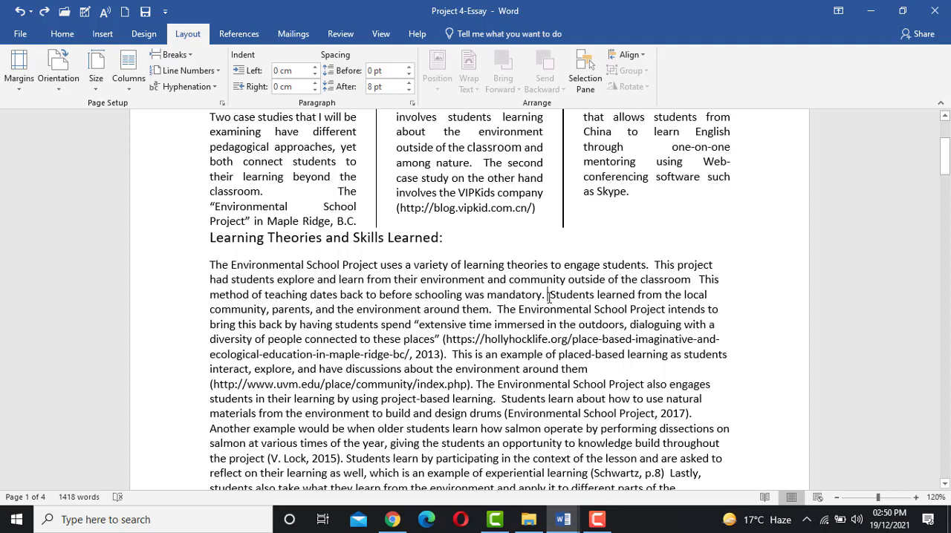
# - Insert a text wrapping break before the sentence beginning "Students learned from the local community"
pyautogui.click(171, 56)
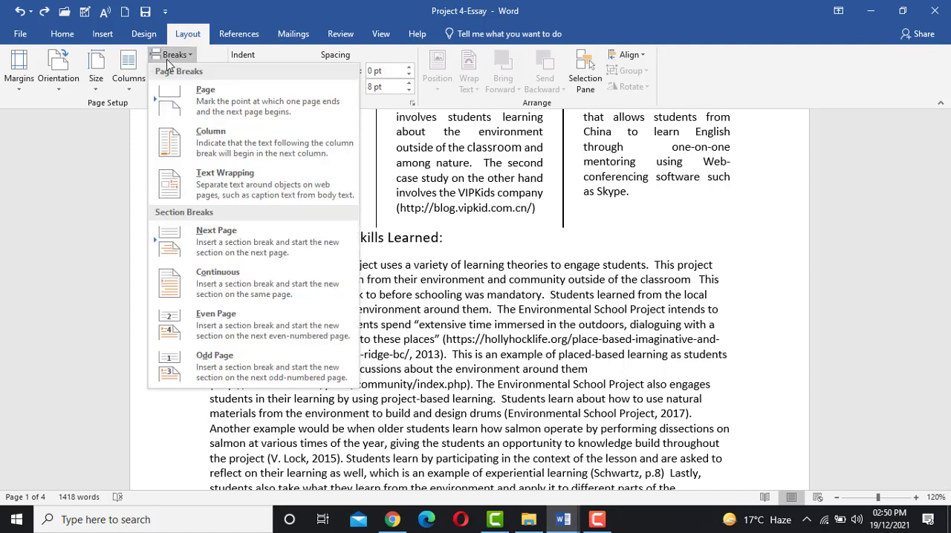
pyautogui.click(216, 194)
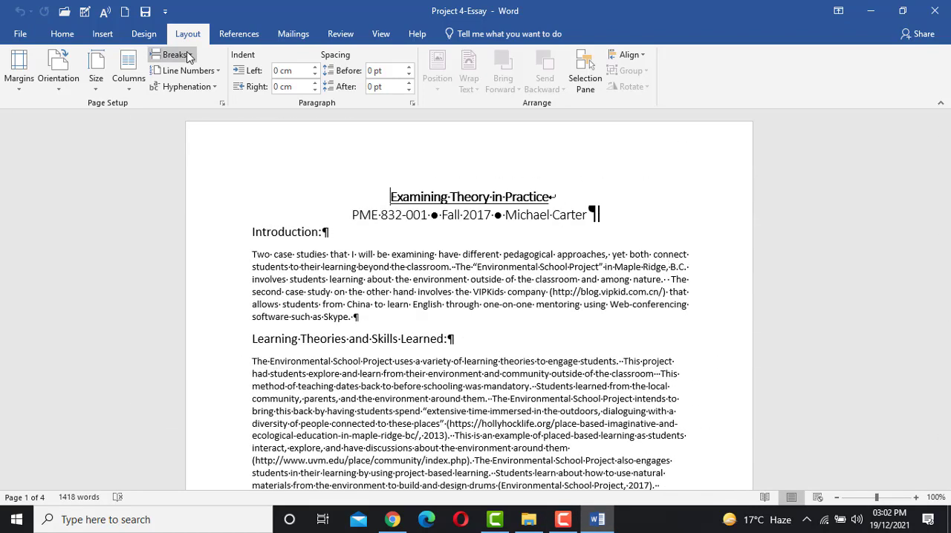
pyautogui.click(173, 54)
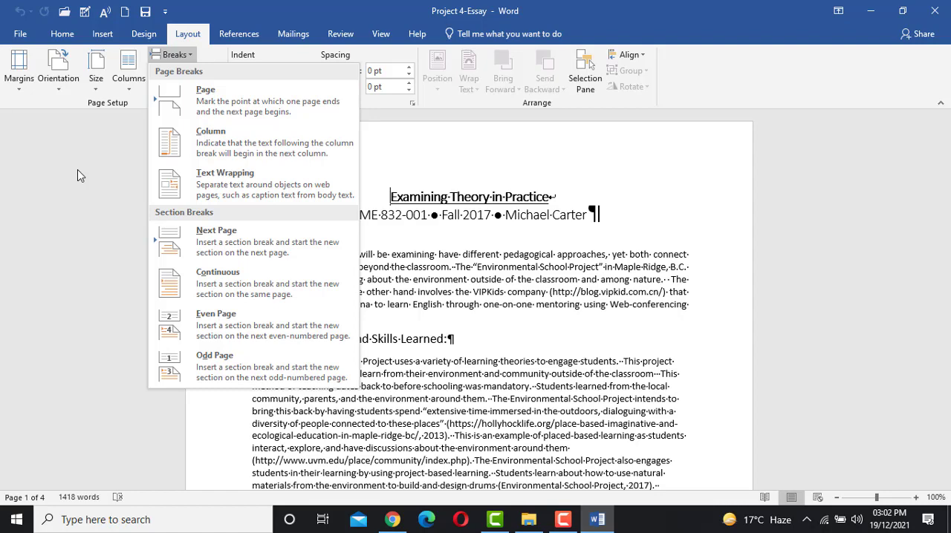
pyautogui.click(504, 387)
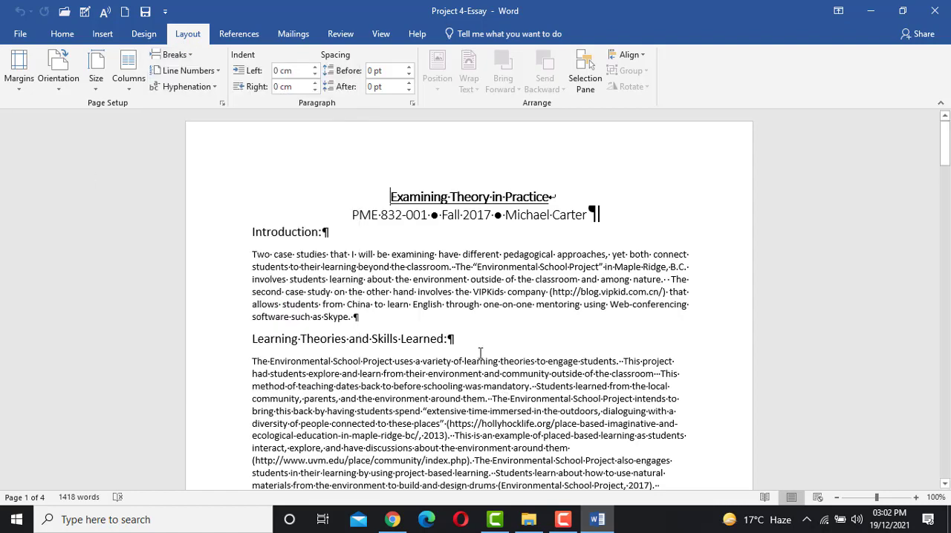
pyautogui.scroll(-2, 480, 355)
pyautogui.scroll(-3, 480, 352)
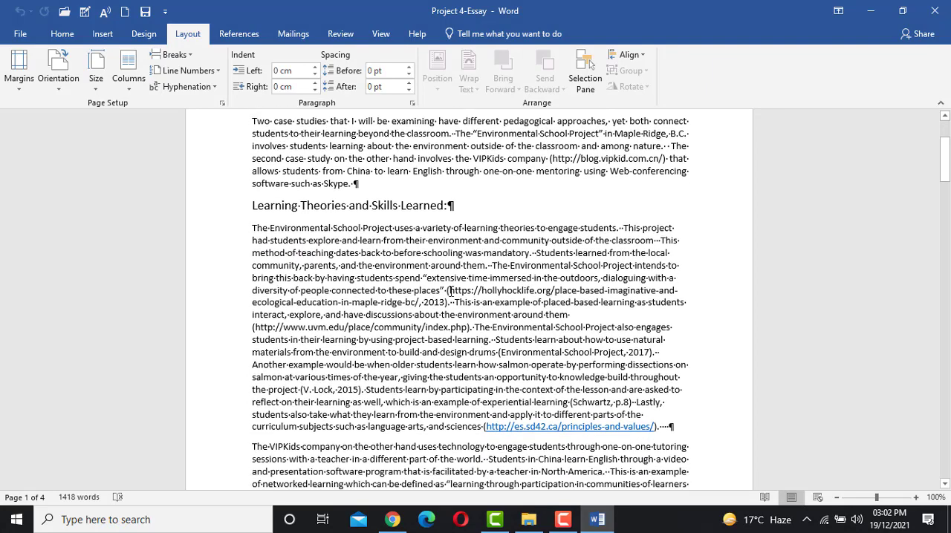
pyautogui.scroll(-1, 450, 290)
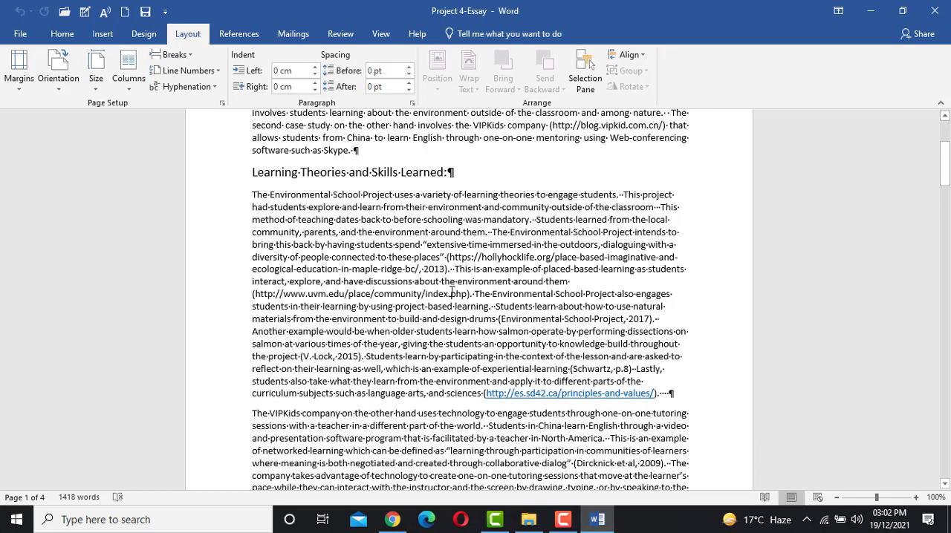
pyautogui.scroll(5, 450, 293)
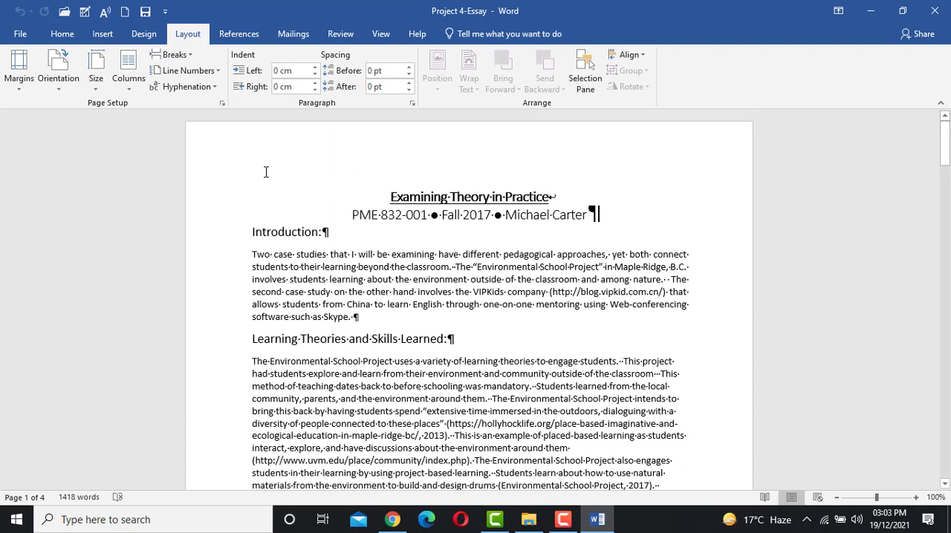
# - Add a dark gold, ½ pt solid Box page border to the whole document
pyautogui.click(141, 34)
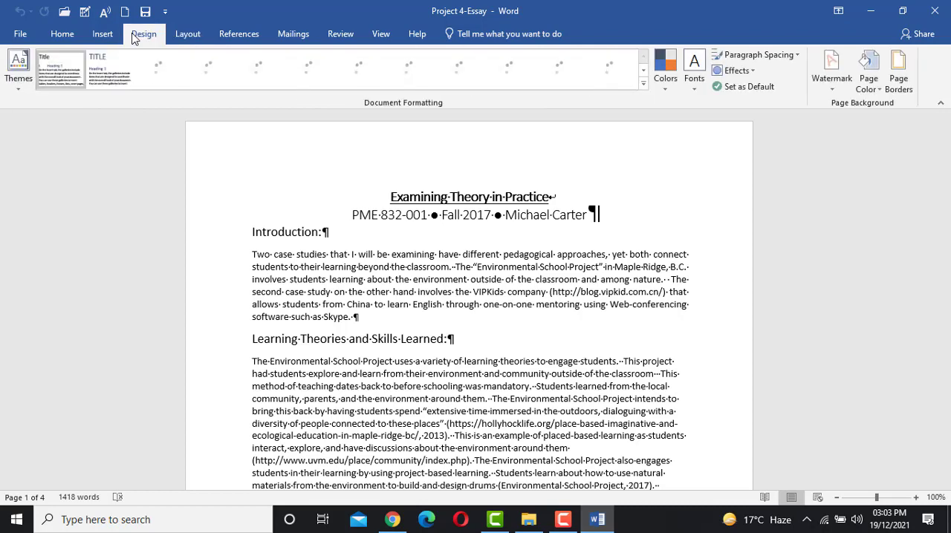
pyautogui.click(898, 74)
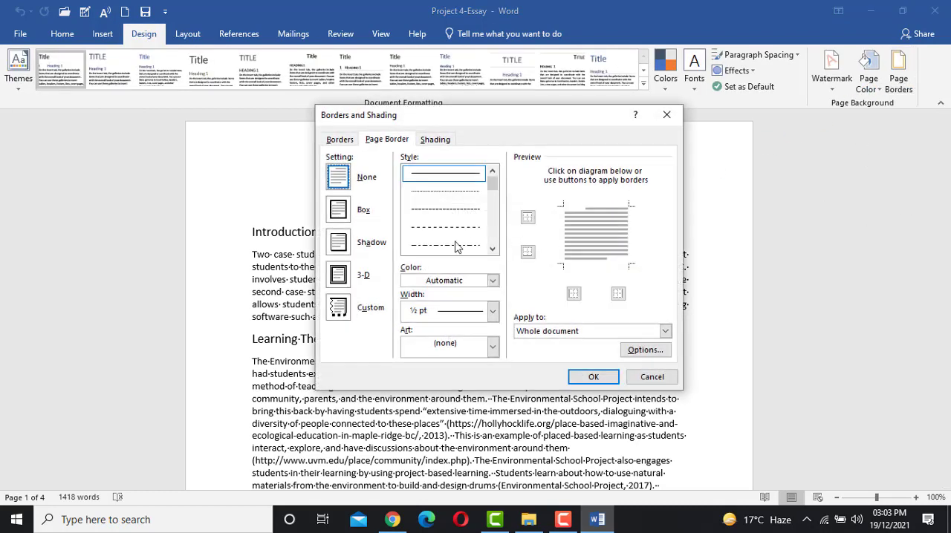
pyautogui.click(338, 210)
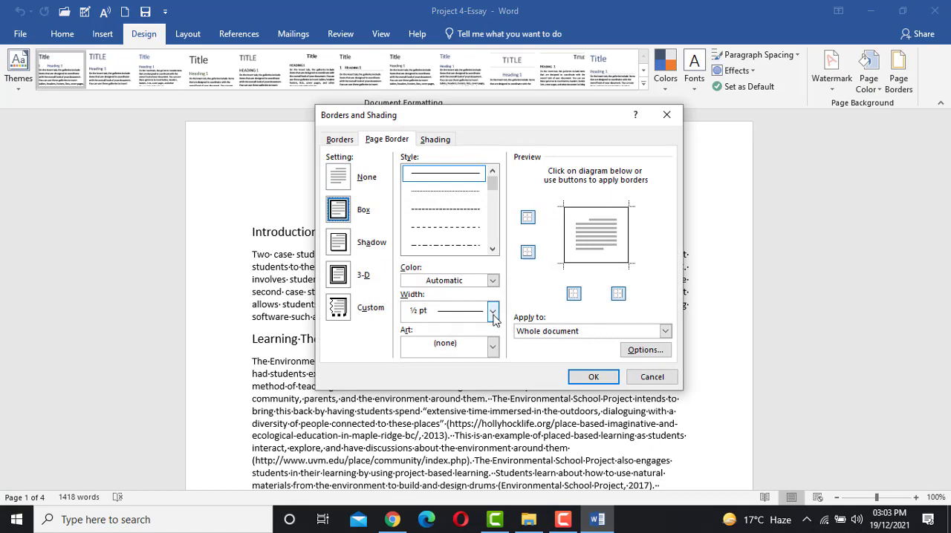
pyautogui.click(492, 280)
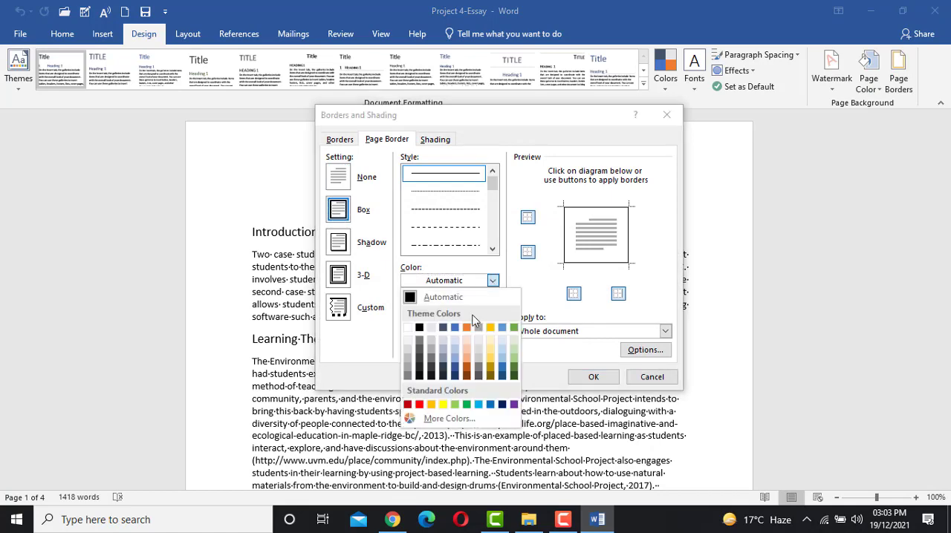
pyautogui.click(471, 369)
pyautogui.click(593, 378)
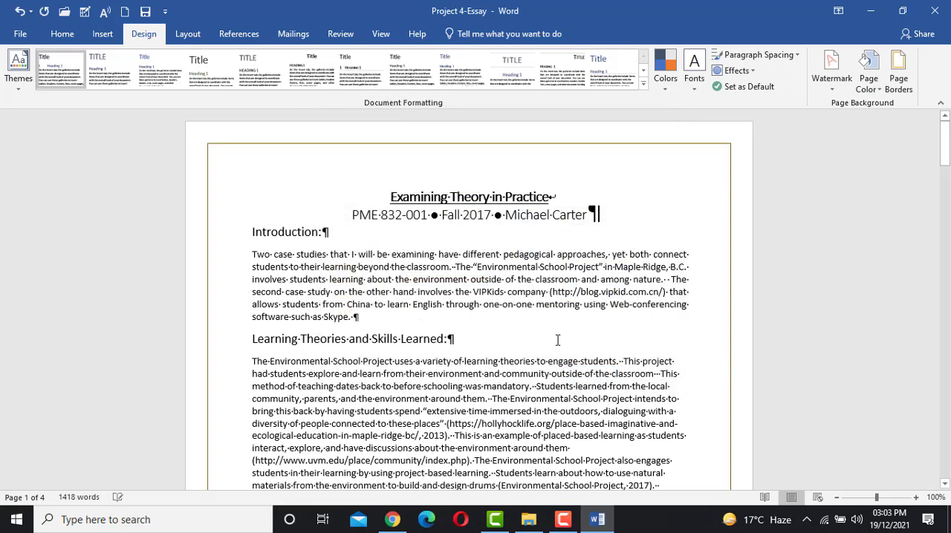
# - Look through the essay's pages to check the page border on each of them
pyautogui.scroll(-9, 557, 338)
pyautogui.scroll(-12, 560, 328)
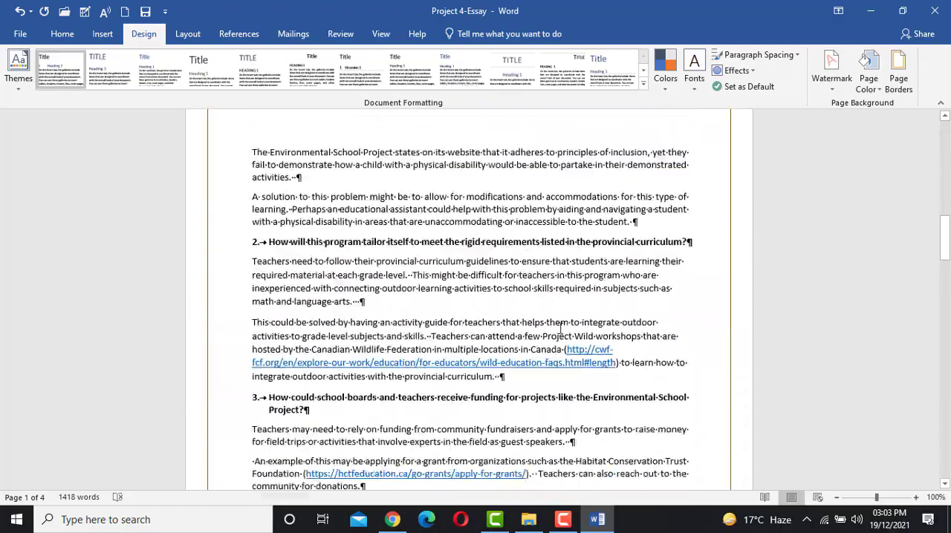
pyautogui.scroll(-2, 557, 333)
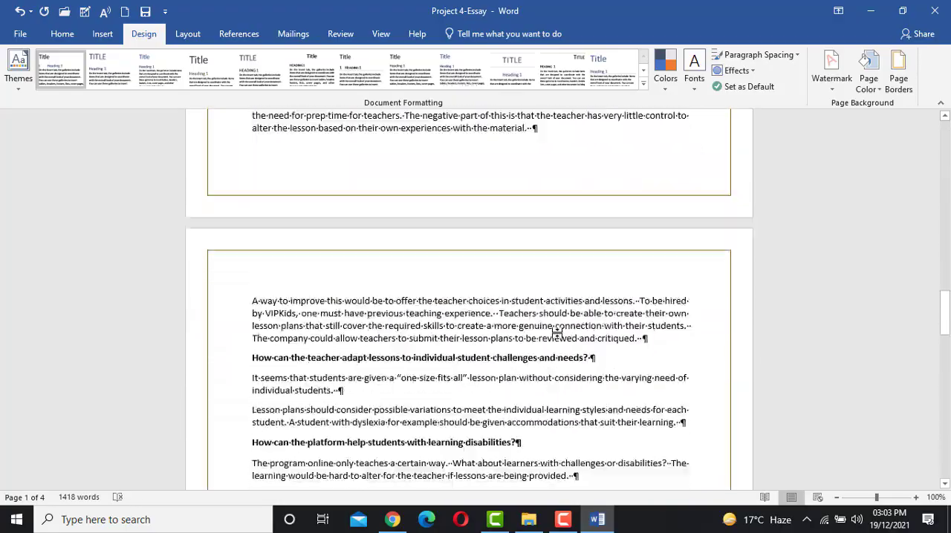
pyautogui.scroll(12, 557, 334)
pyautogui.scroll(7, 558, 335)
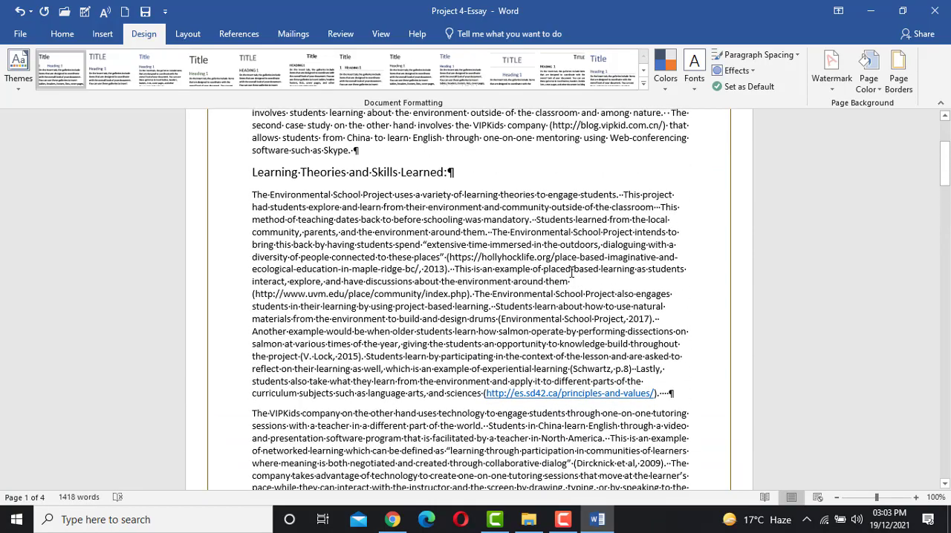
pyautogui.scroll(4, 571, 274)
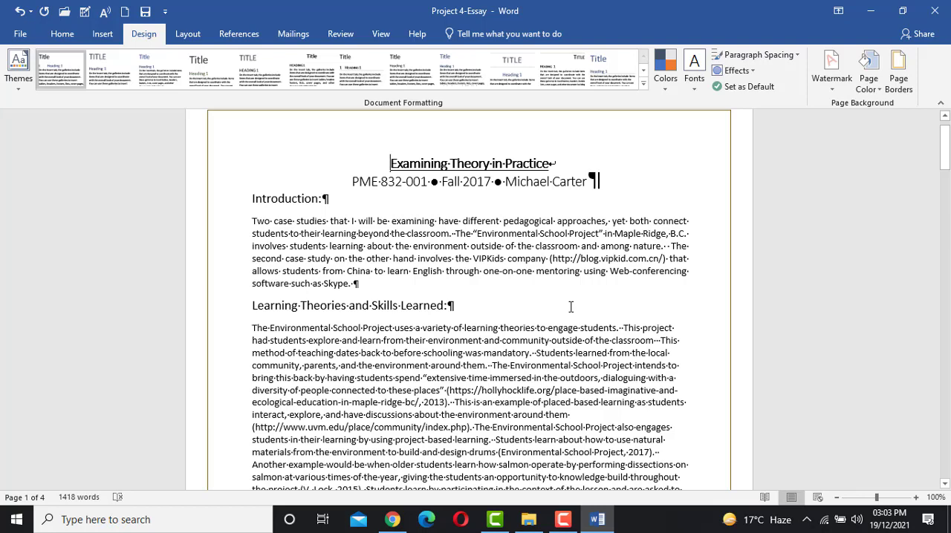
# - Undo the page border applied to the whole document
pyautogui.hotkey('ctrl', 'z')
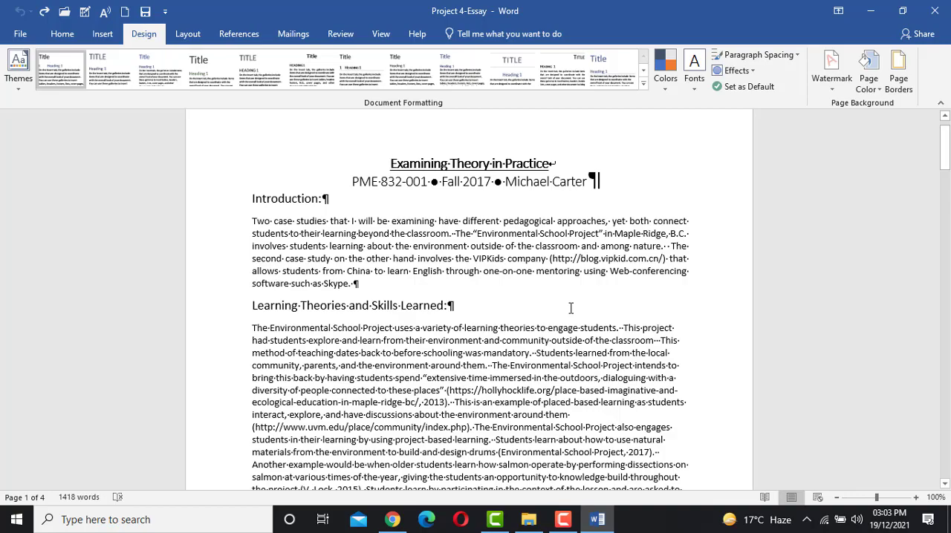
pyautogui.scroll(-3, 570, 308)
pyautogui.scroll(3, 570, 307)
# - Insert a Next Page section break before the paragraph beginning "The Environmental School Project states on its website" at the start of page 2
pyautogui.scroll(-6, 570, 307)
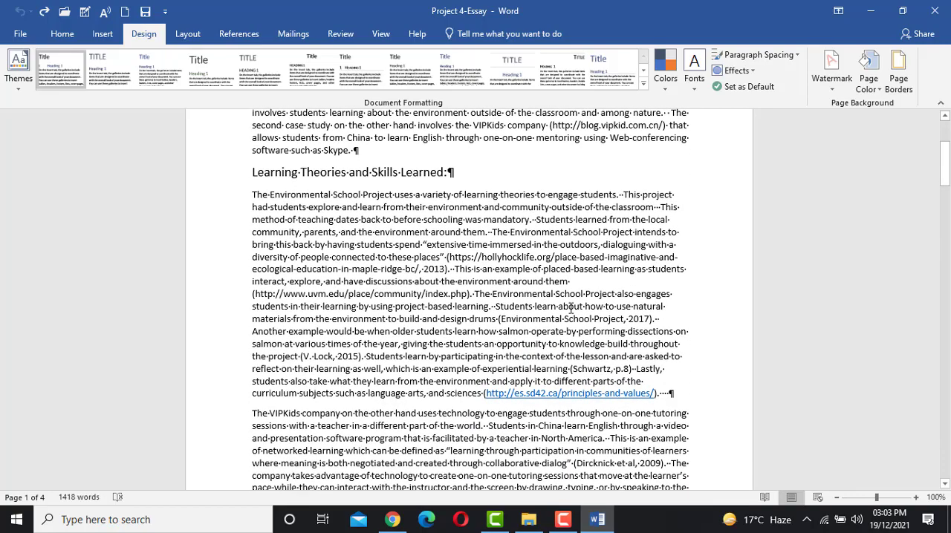
pyautogui.scroll(-1, 571, 308)
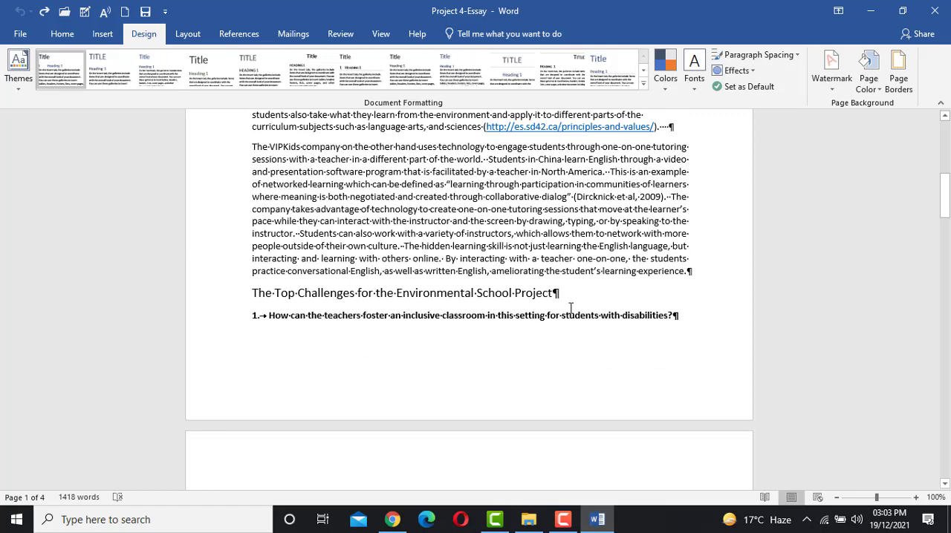
pyautogui.scroll(2, 579, 304)
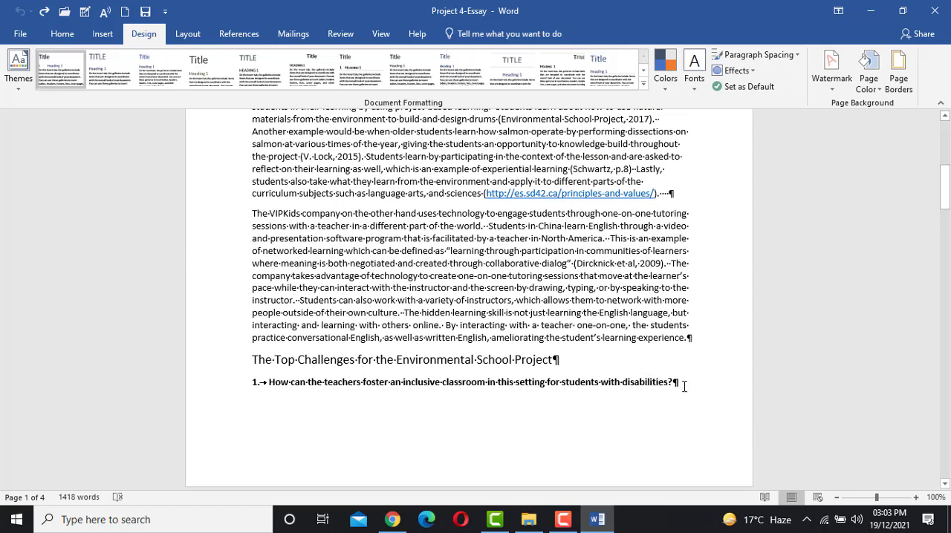
pyautogui.scroll(-9, 675, 373)
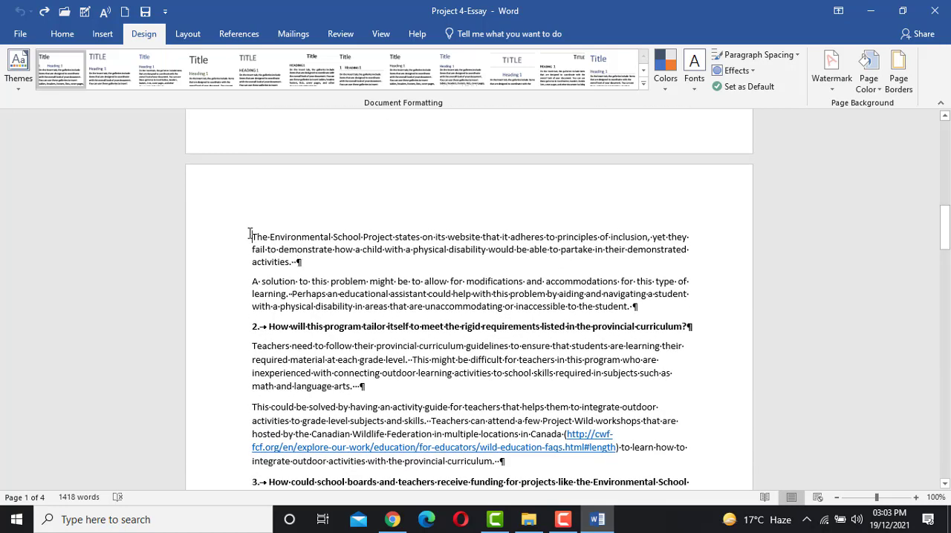
pyautogui.click(250, 236)
pyautogui.click(185, 35)
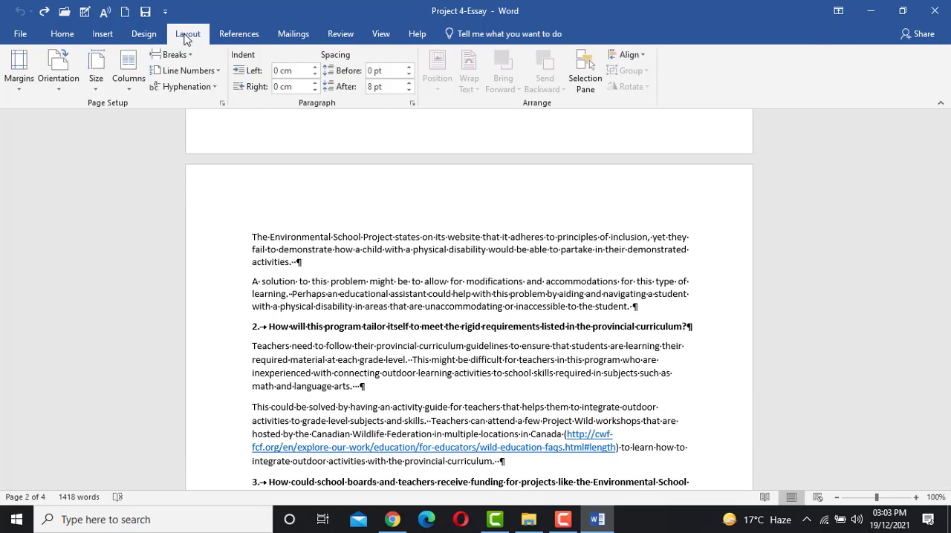
pyautogui.click(175, 54)
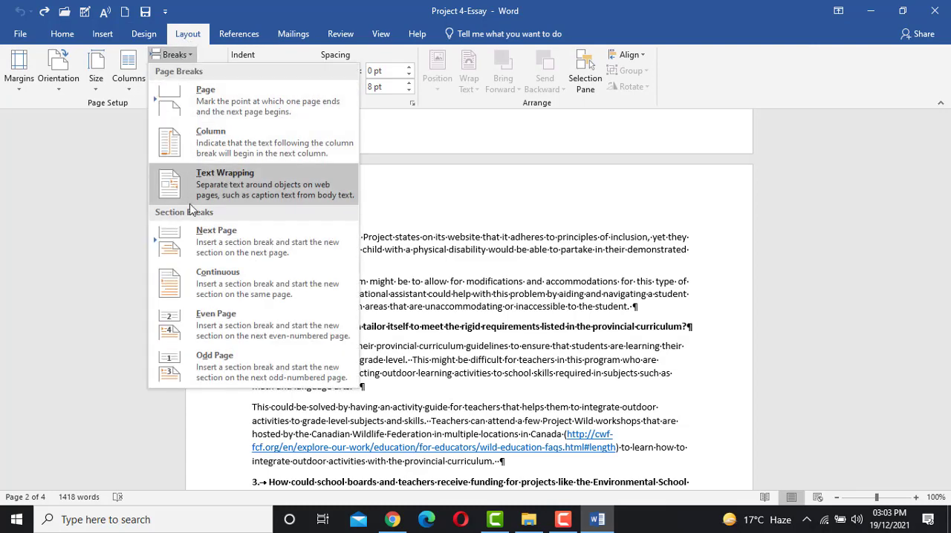
pyautogui.click(240, 254)
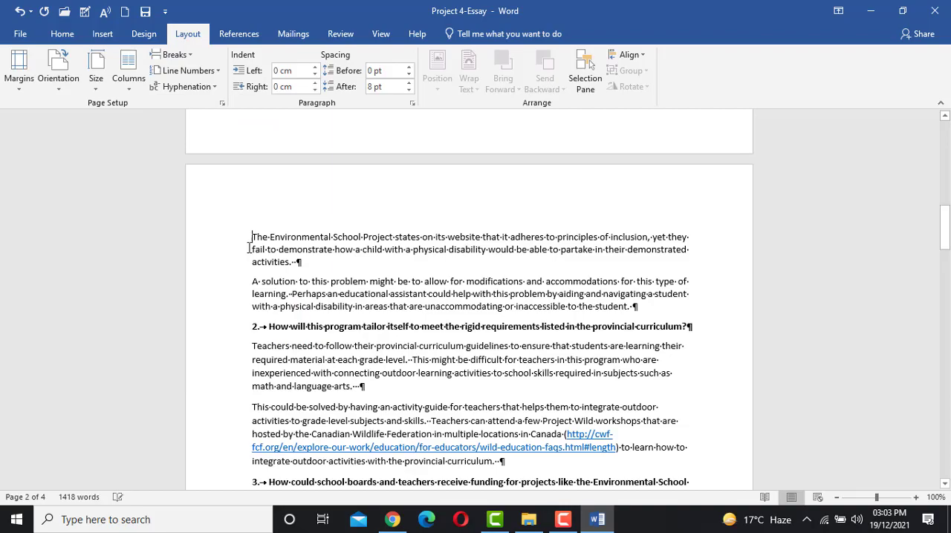
pyautogui.scroll(8, 312, 249)
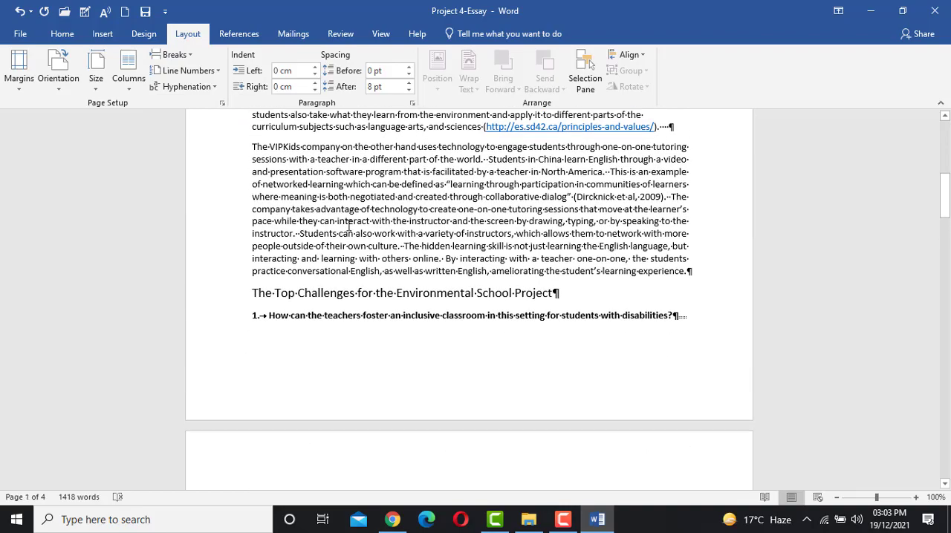
pyautogui.scroll(2, 365, 218)
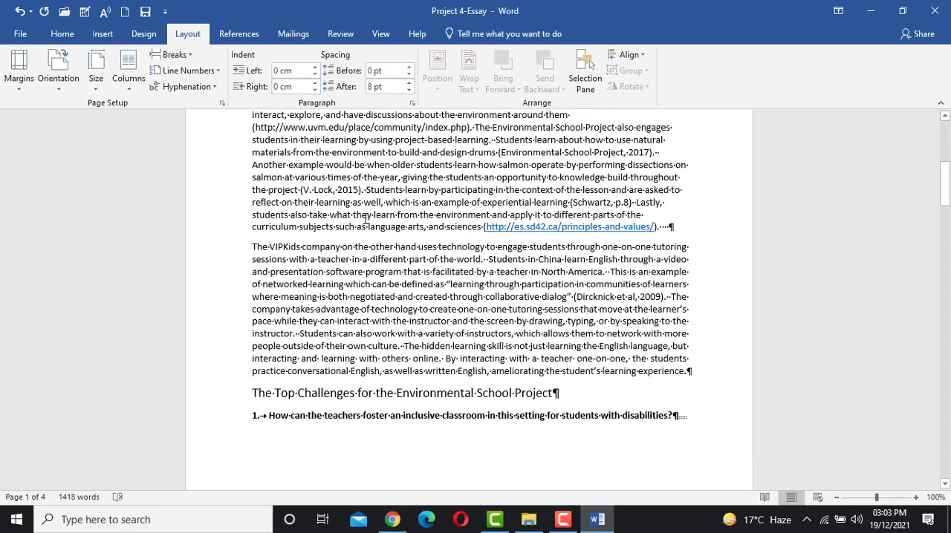
# - Insert a Next Page section break before the paragraph beginning "A way to improve this would be" at the start of page 3
pyautogui.scroll(-3, 365, 217)
pyautogui.scroll(-20, 365, 217)
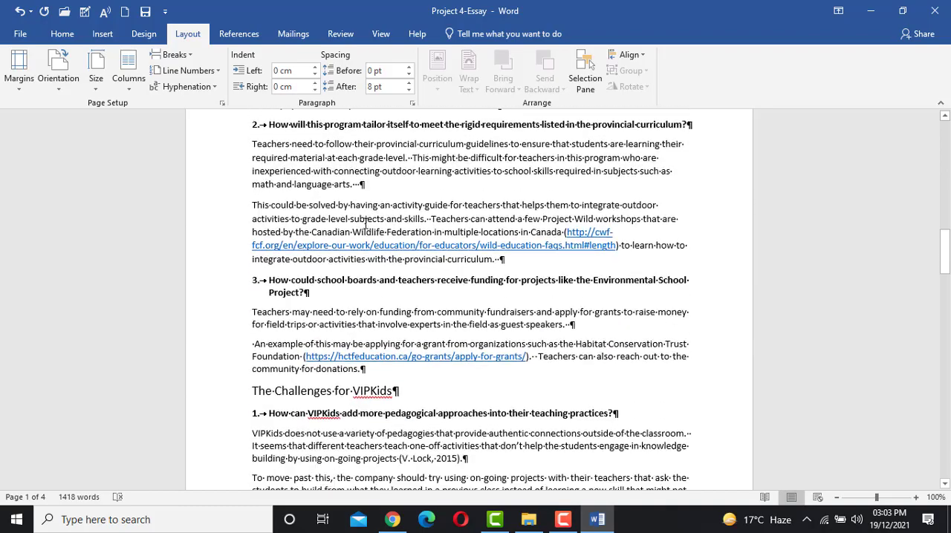
pyautogui.scroll(-11, 365, 223)
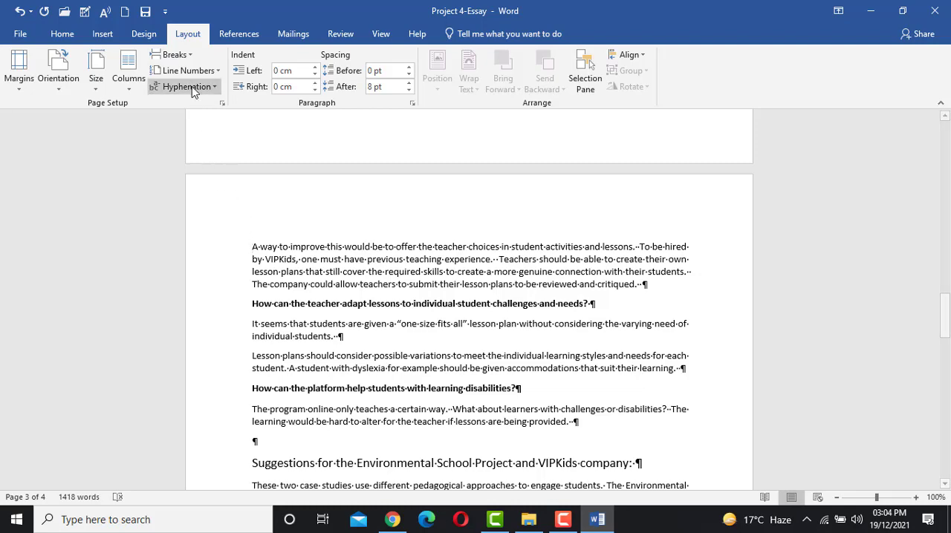
pyautogui.click(173, 54)
pyautogui.click(215, 245)
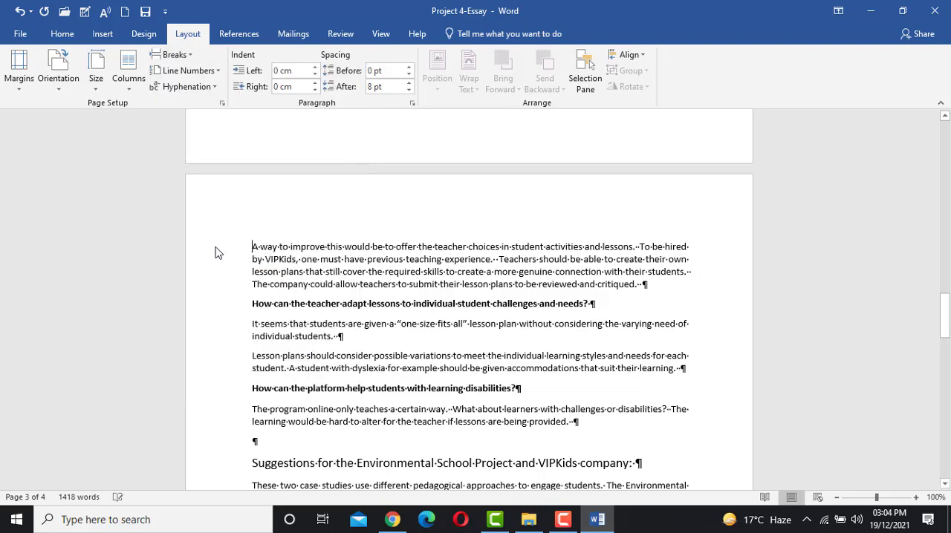
pyautogui.scroll(20, 346, 262)
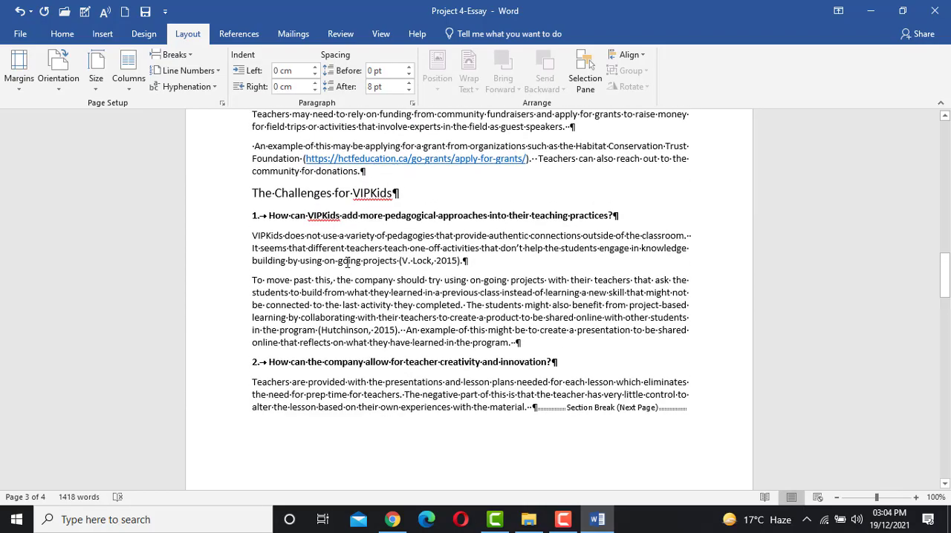
pyautogui.scroll(14, 346, 262)
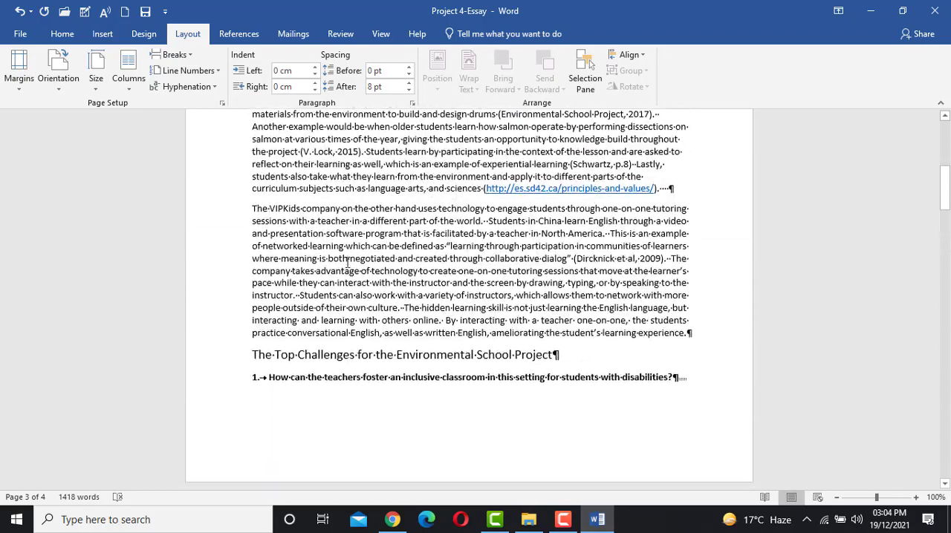
# - Add a dark orange, ½ pt solid Box page border to the first section only, using the This section option
pyautogui.scroll(7, 346, 260)
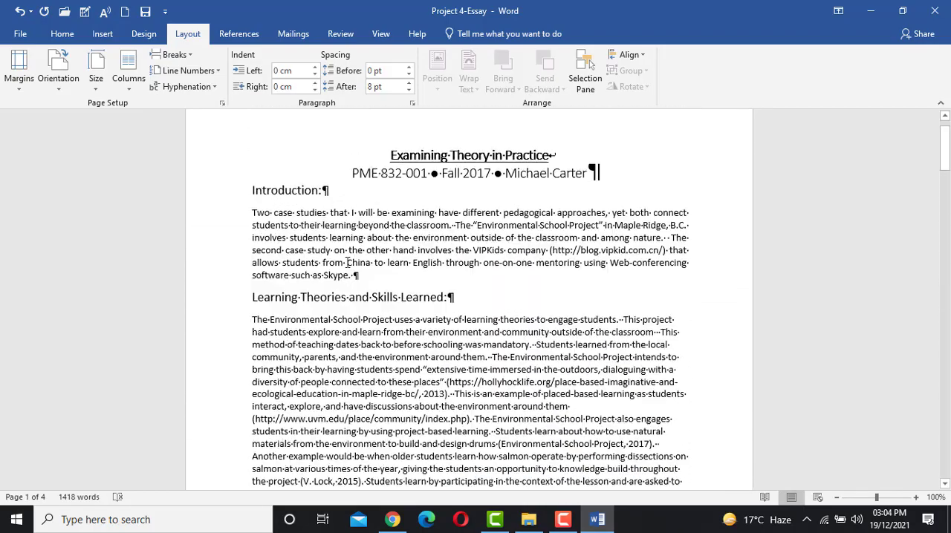
pyautogui.scroll(-5, 346, 262)
pyautogui.scroll(2, 346, 262)
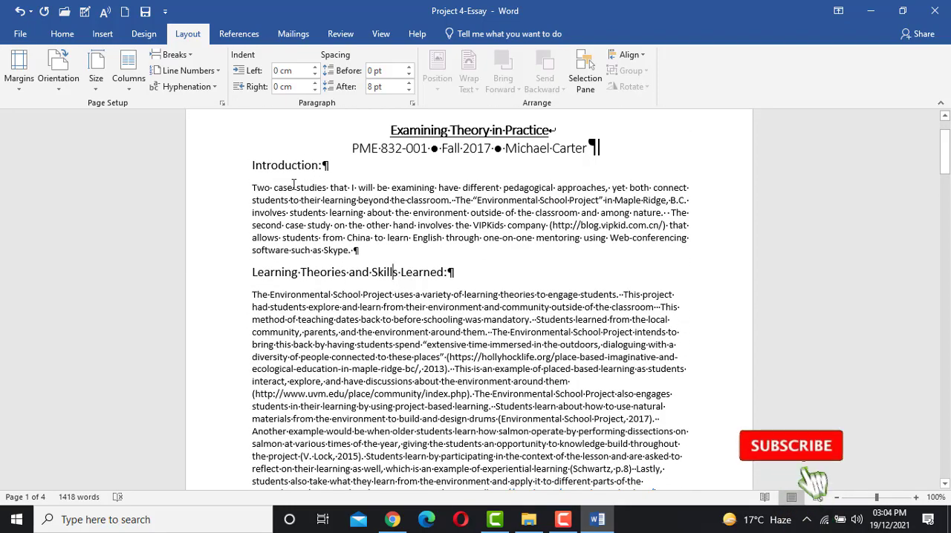
pyautogui.click(144, 34)
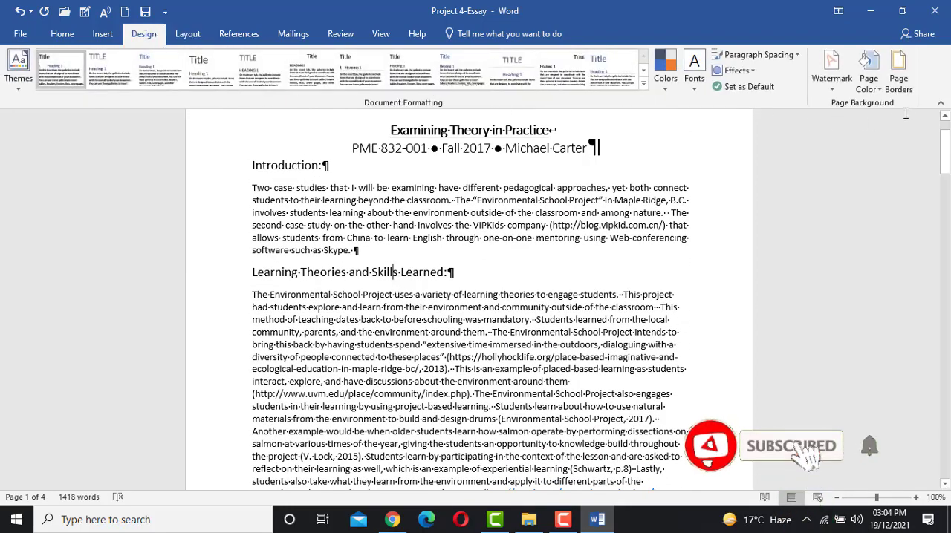
pyautogui.click(898, 78)
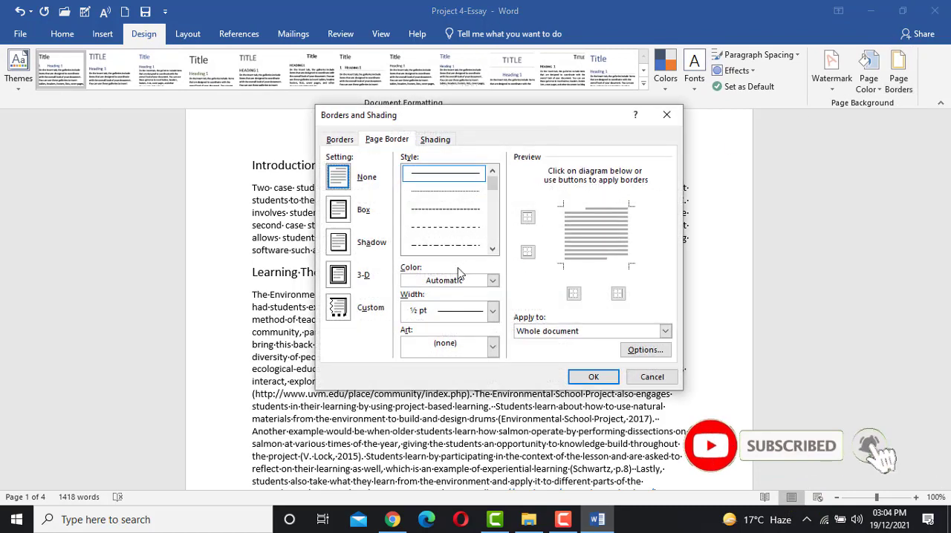
pyautogui.click(467, 311)
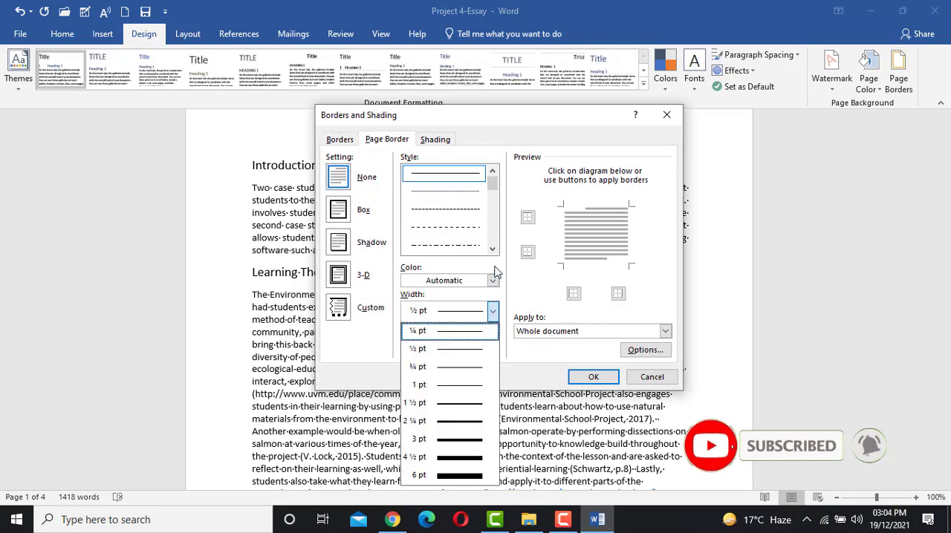
pyautogui.click(493, 281)
pyautogui.click(472, 376)
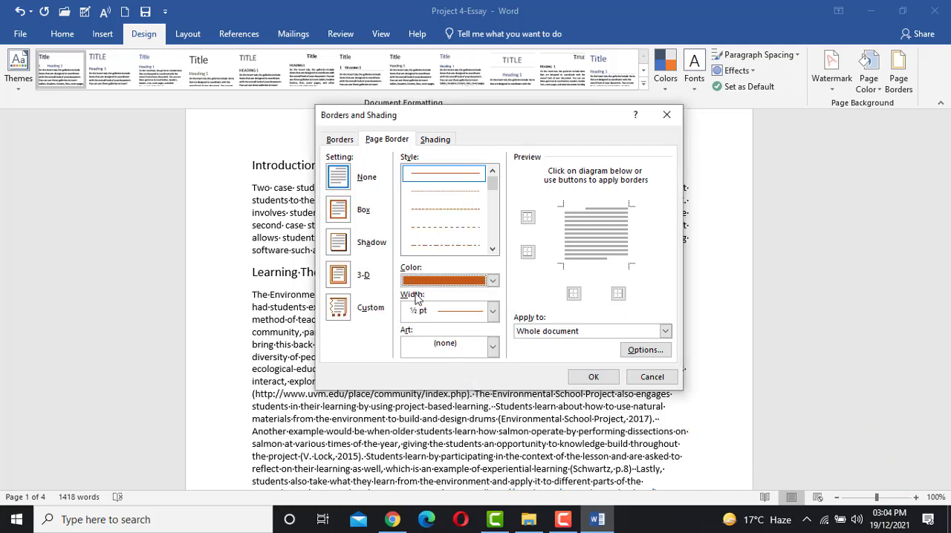
pyautogui.click(349, 216)
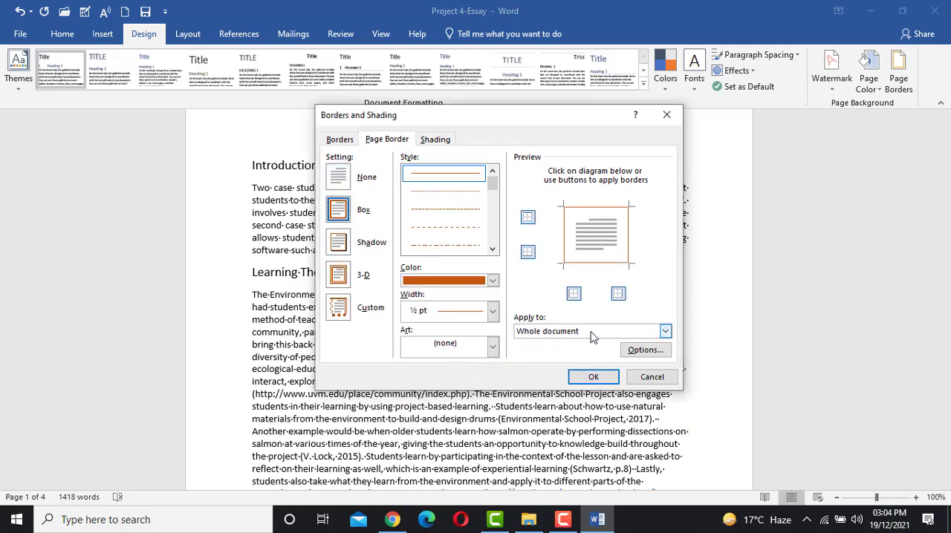
pyautogui.click(665, 331)
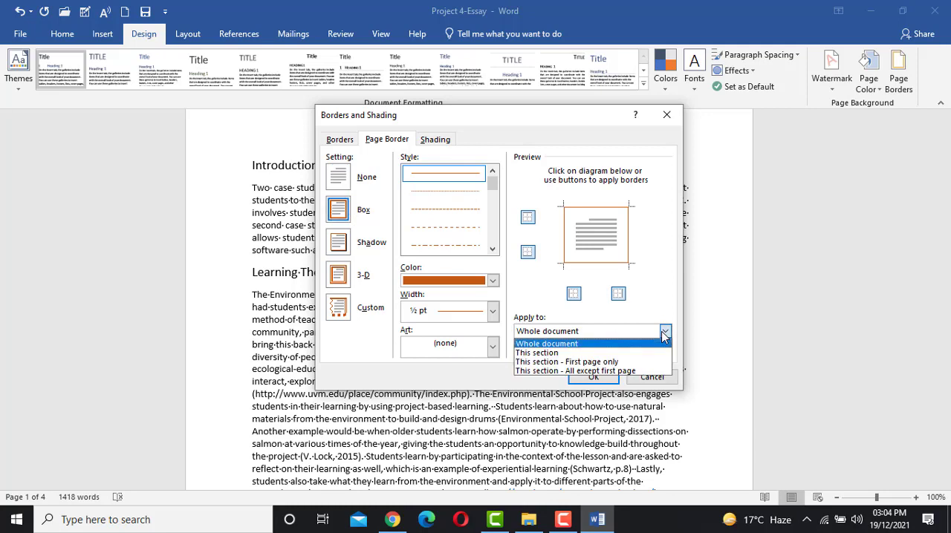
pyautogui.click(604, 352)
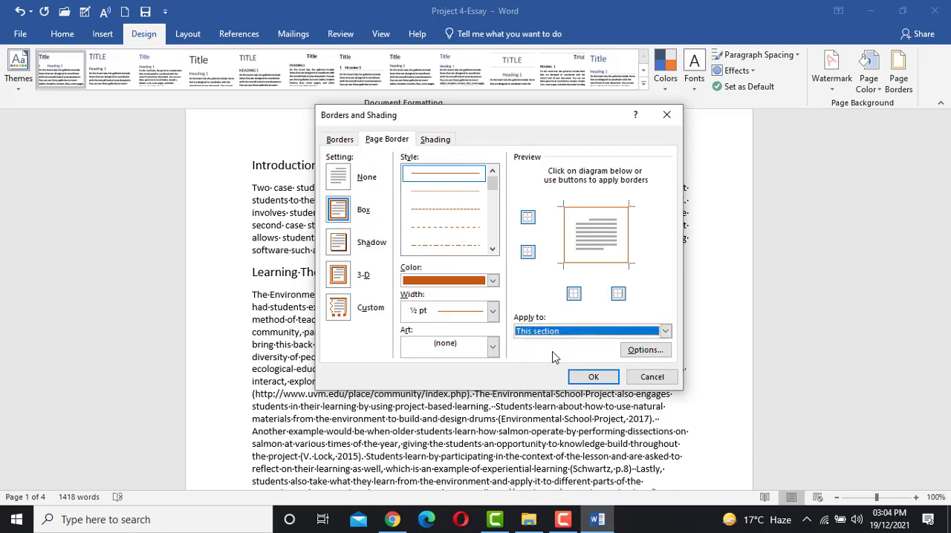
pyautogui.click(588, 377)
# - Compare the page border on the first page with the pages in the following section
pyautogui.scroll(-15, 572, 364)
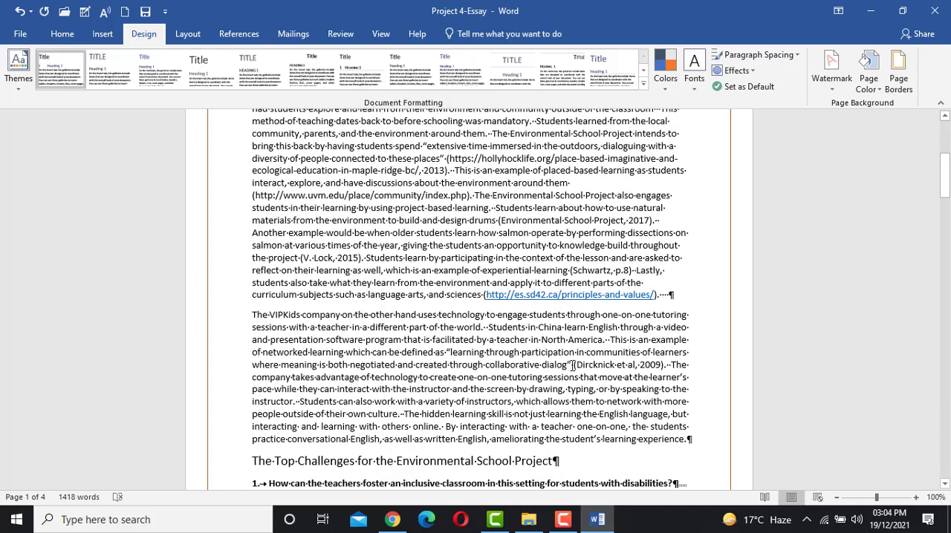
pyautogui.scroll(-10, 572, 364)
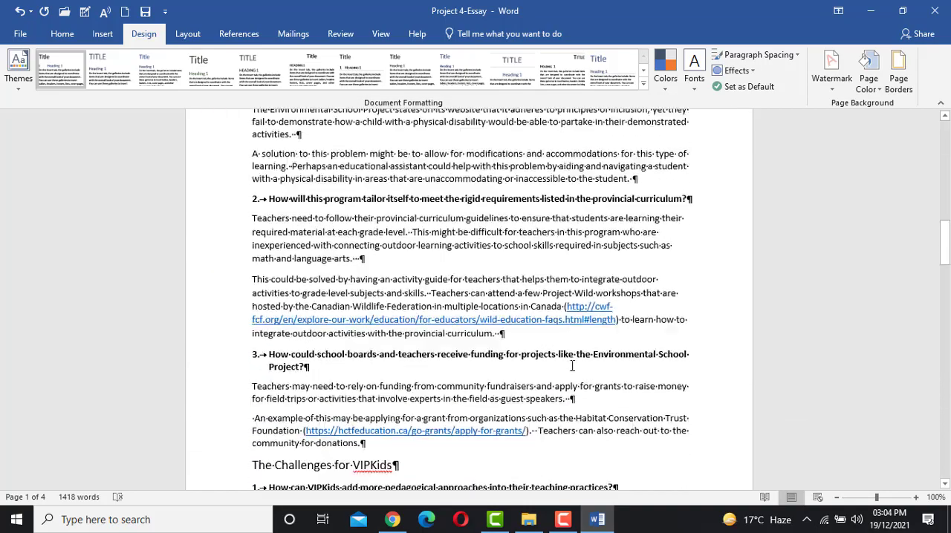
pyautogui.scroll(12, 572, 366)
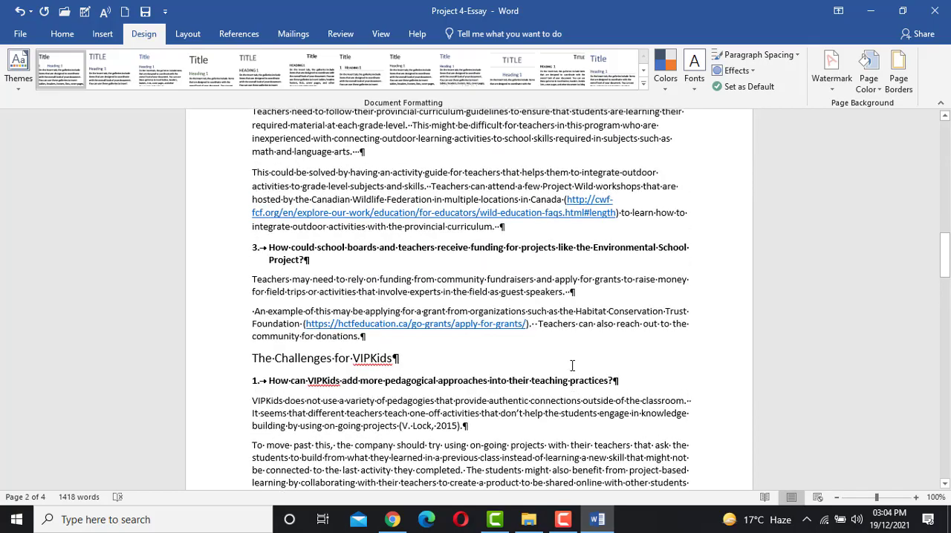
pyautogui.scroll(6, 573, 360)
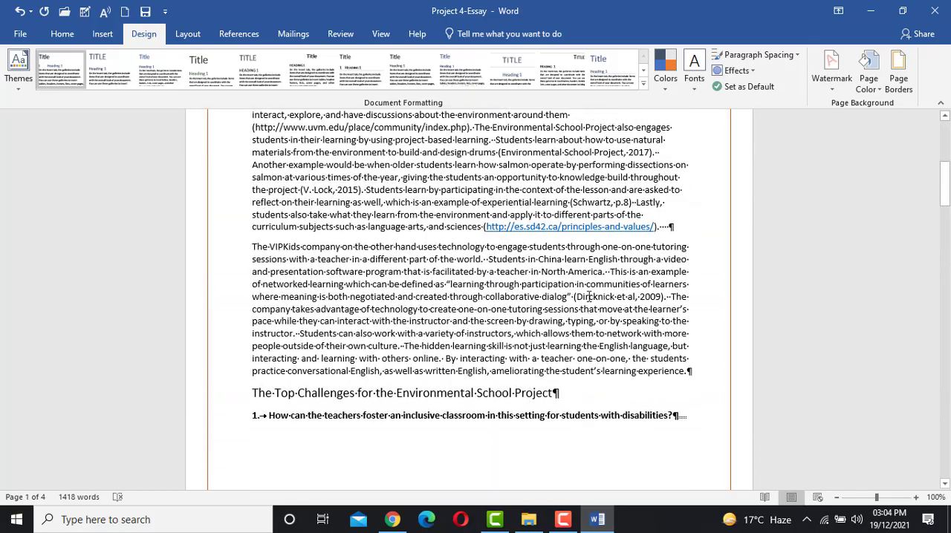
pyautogui.scroll(3, 588, 298)
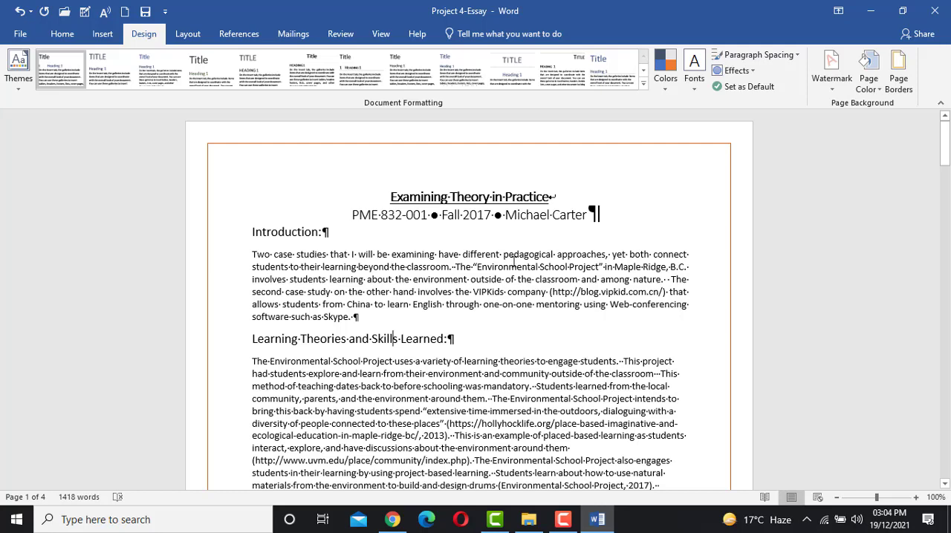
# - Review the available section break types without inserting one, and look through the document down to the end of page 3
pyautogui.click(187, 33)
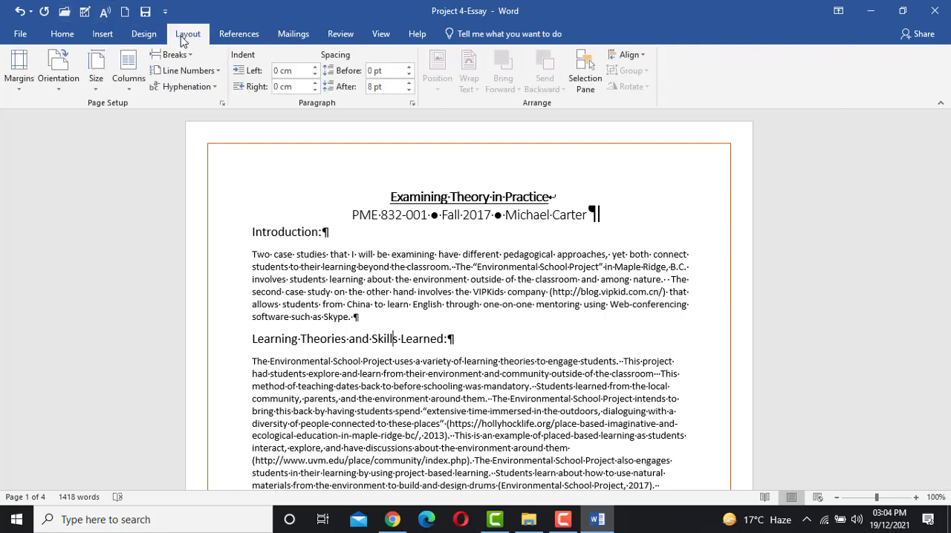
pyautogui.click(172, 71)
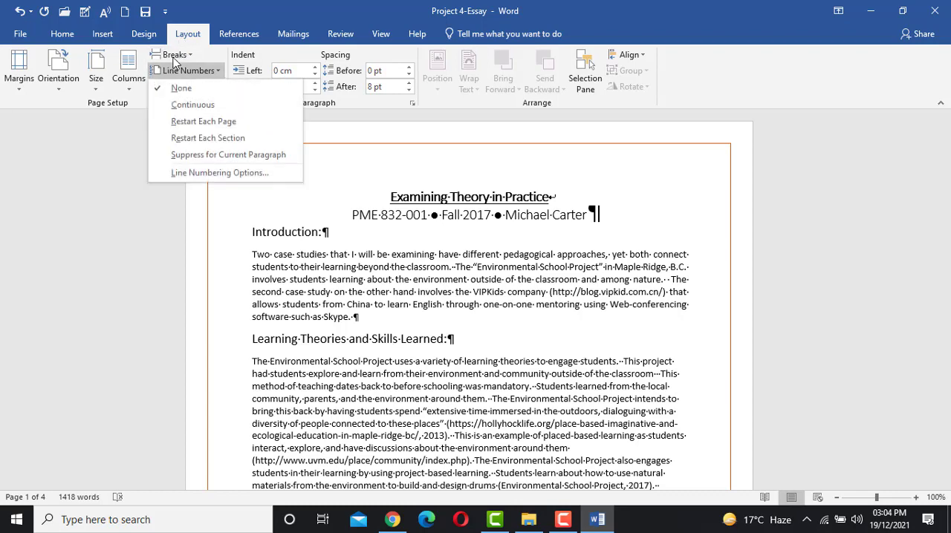
pyautogui.click(175, 56)
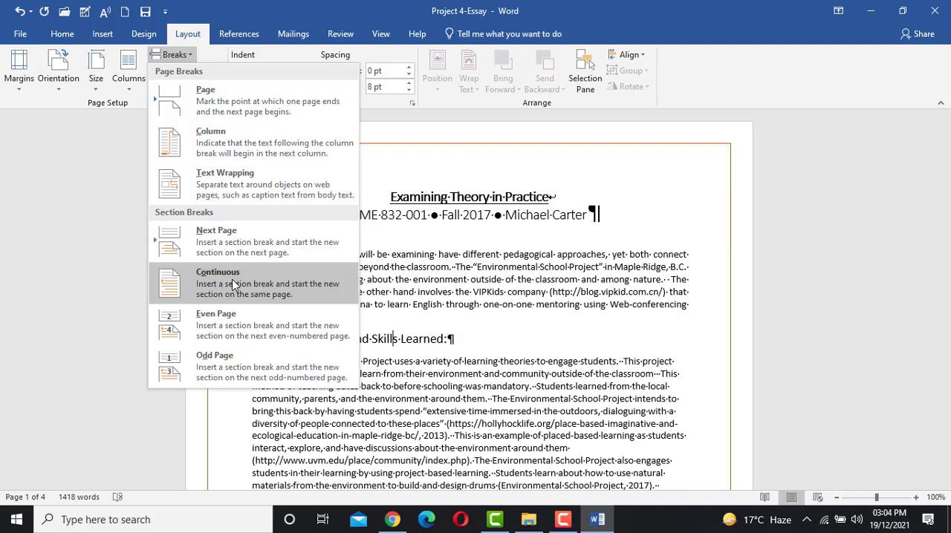
pyautogui.scroll(-4, 414, 288)
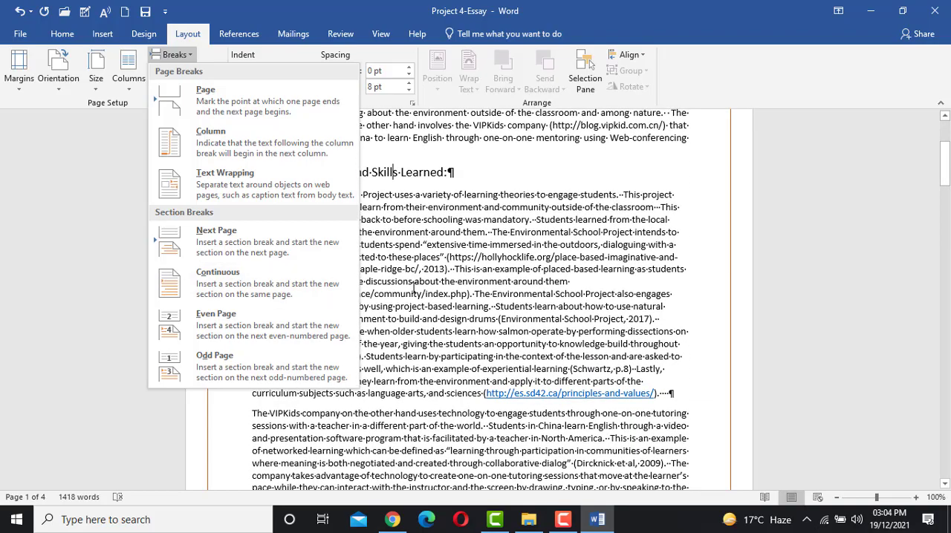
pyautogui.click(414, 288)
pyautogui.scroll(-18, 414, 288)
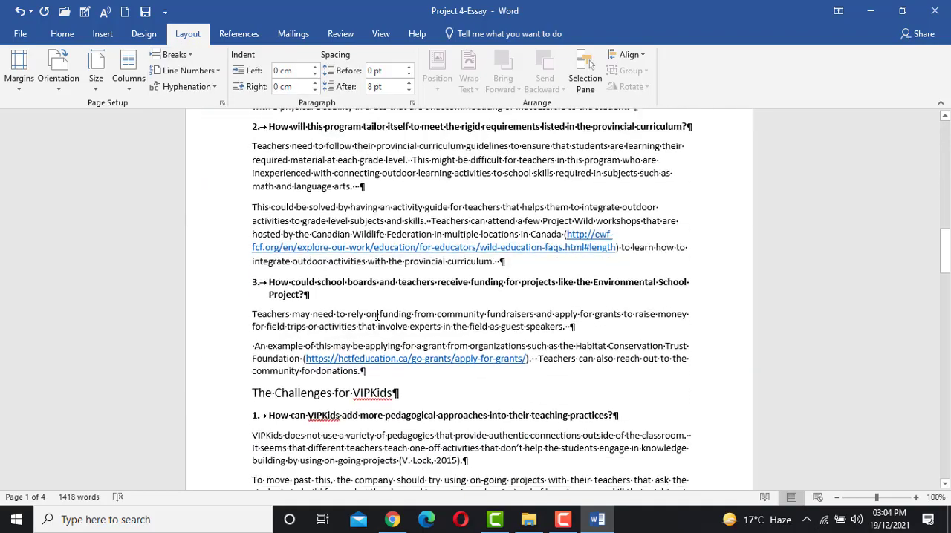
pyautogui.scroll(-20, 376, 315)
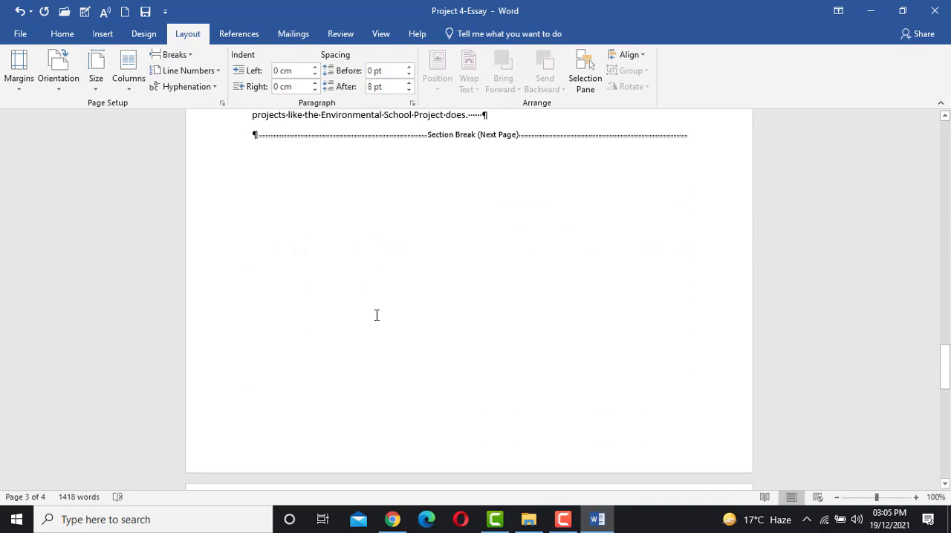
# - Insert a Continuous section break after the paragraph ending "individual students." on page 3 and check how the surrounding text flows
pyautogui.scroll(3, 376, 315)
pyautogui.scroll(9, 438, 259)
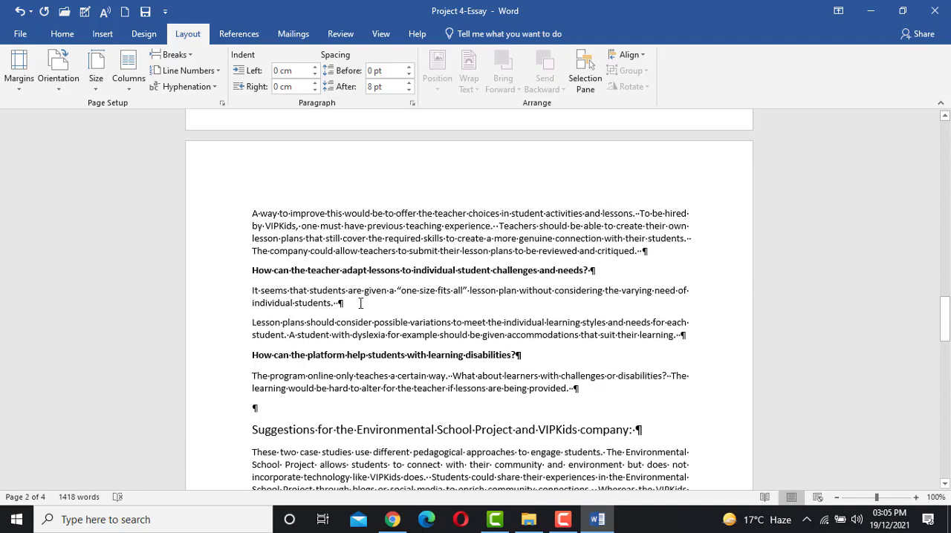
pyautogui.moveTo(354, 305); pyautogui.dragTo(236, 211)
pyautogui.moveTo(343, 309); pyautogui.dragTo(474, 431)
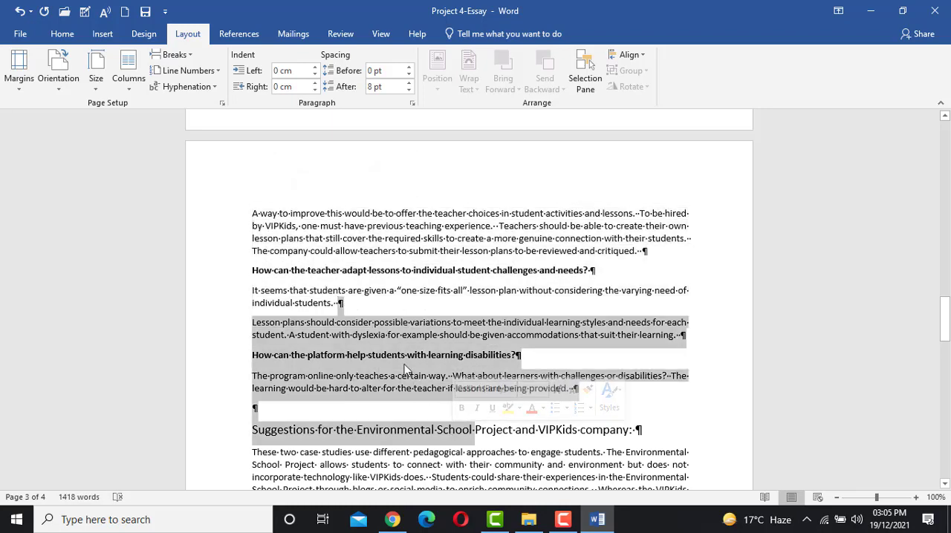
pyautogui.click(355, 310)
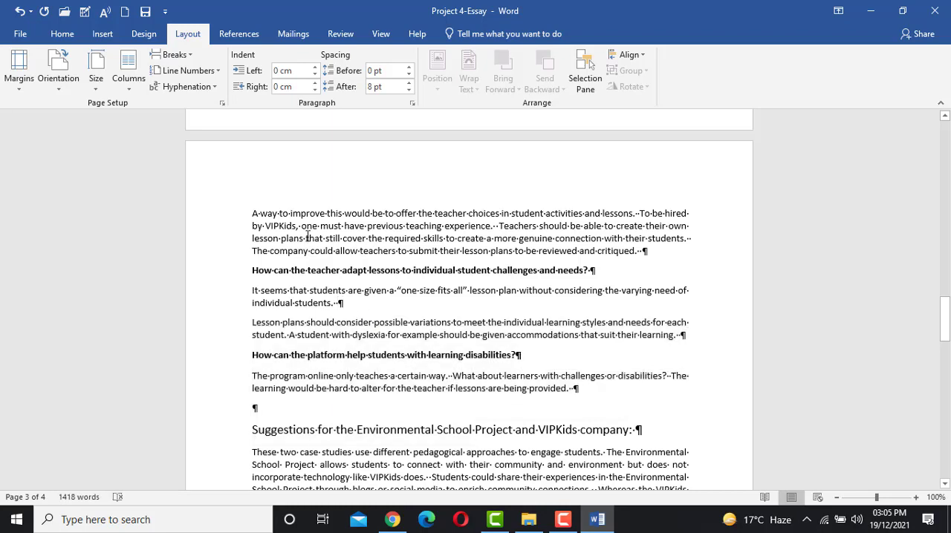
pyautogui.click(172, 54)
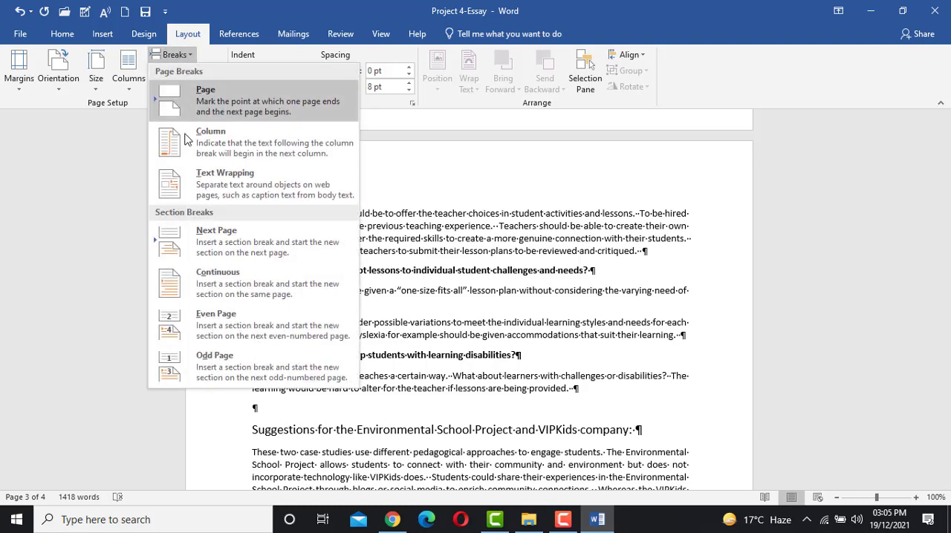
pyautogui.click(186, 283)
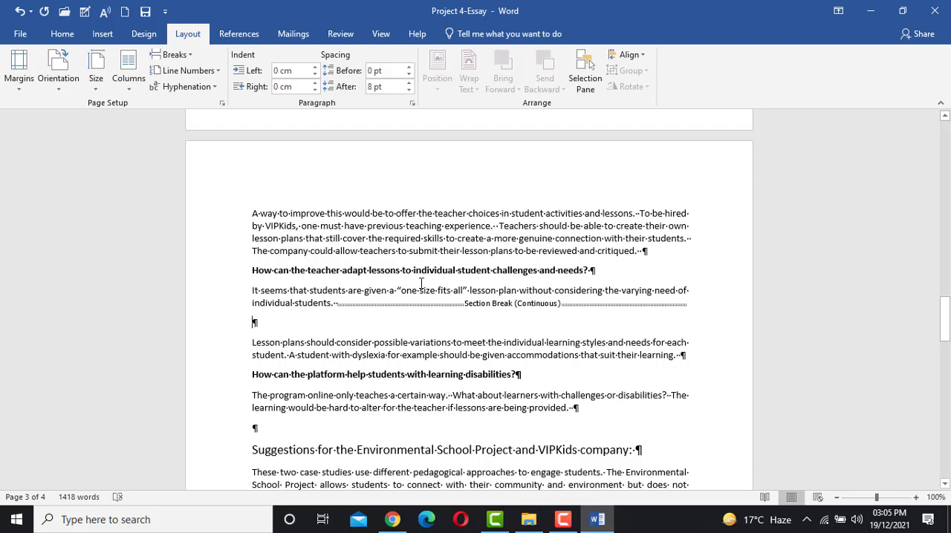
pyautogui.scroll(-5, 421, 283)
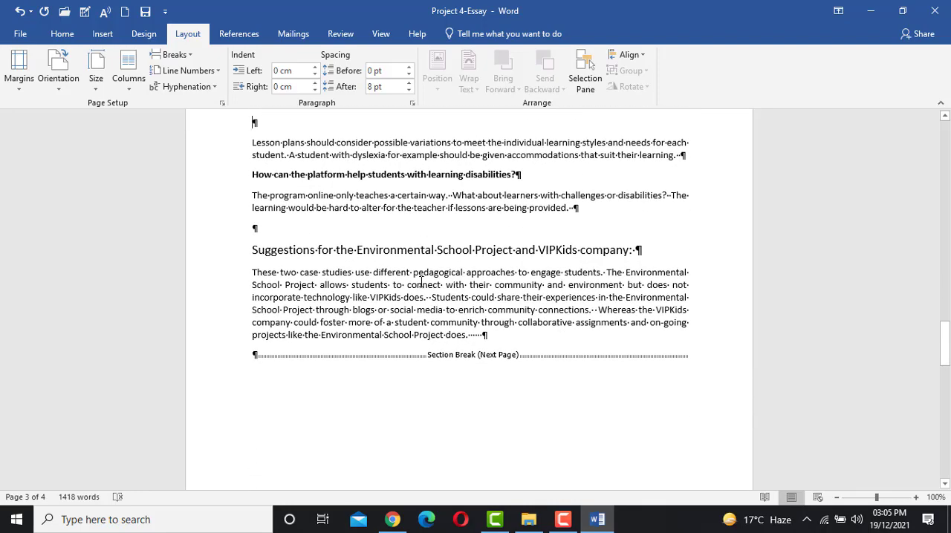
pyautogui.scroll(15, 421, 283)
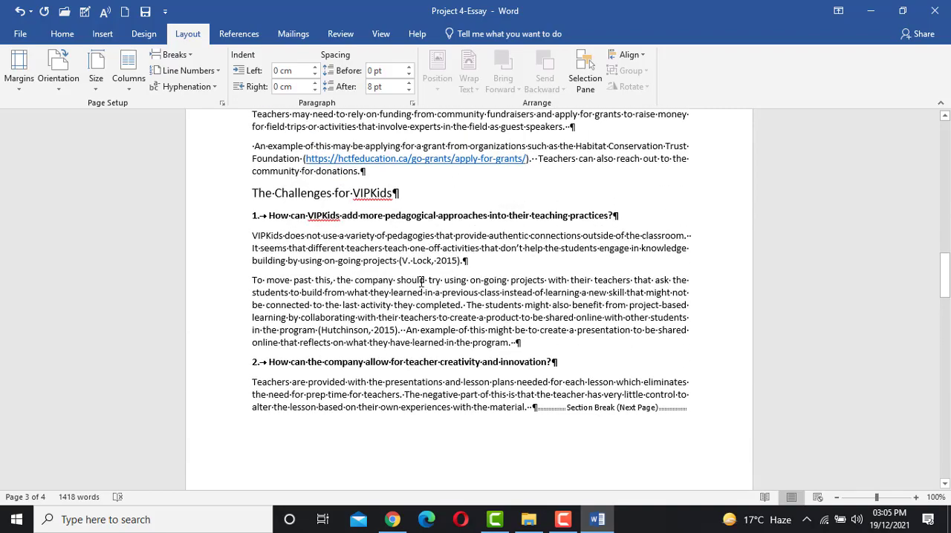
pyautogui.scroll(5, 421, 283)
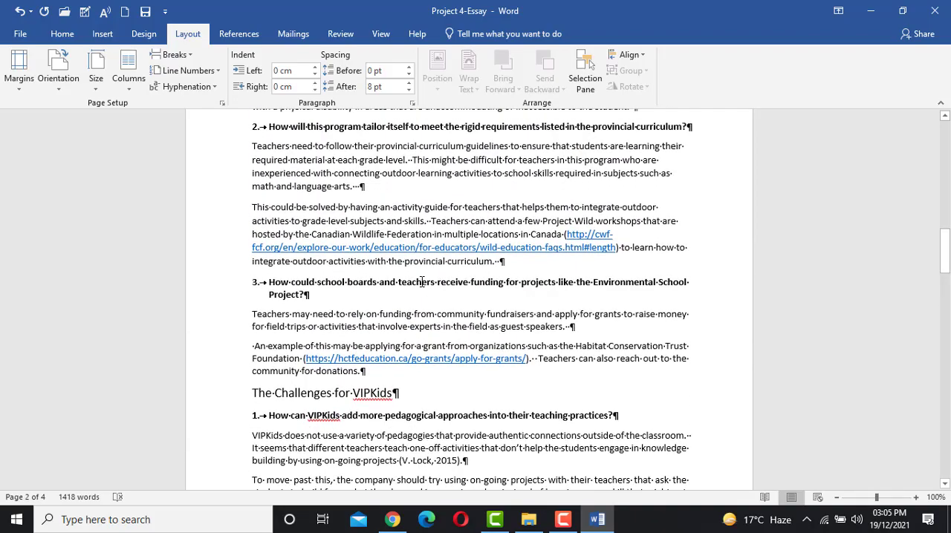
# - Change the page orientation to Landscape for the References section only, with the page setup applied to This section
pyautogui.scroll(3, 421, 283)
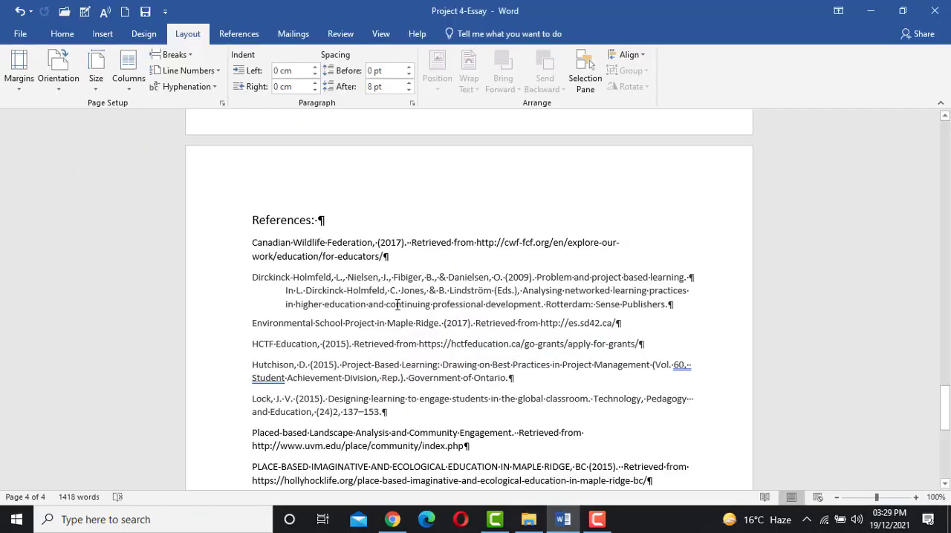
pyautogui.scroll(-2, 398, 304)
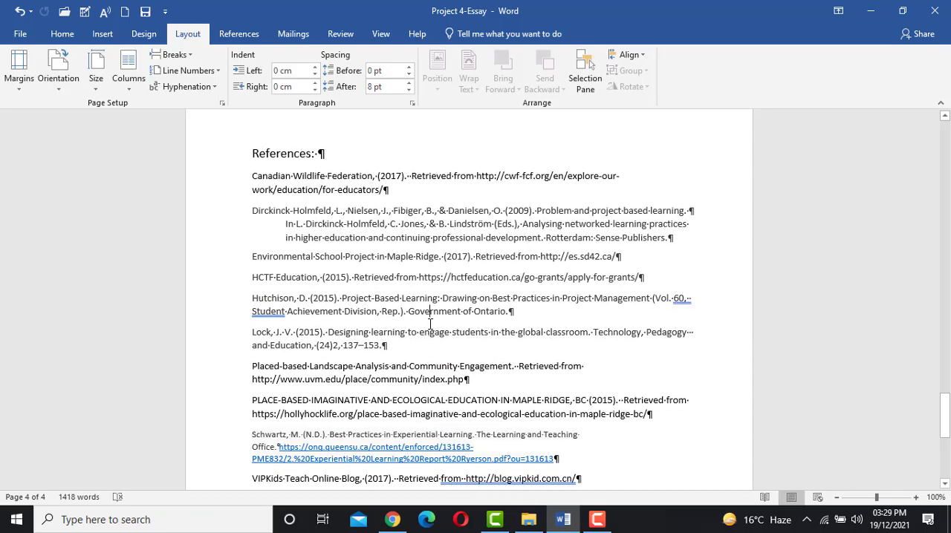
pyautogui.scroll(-1, 430, 324)
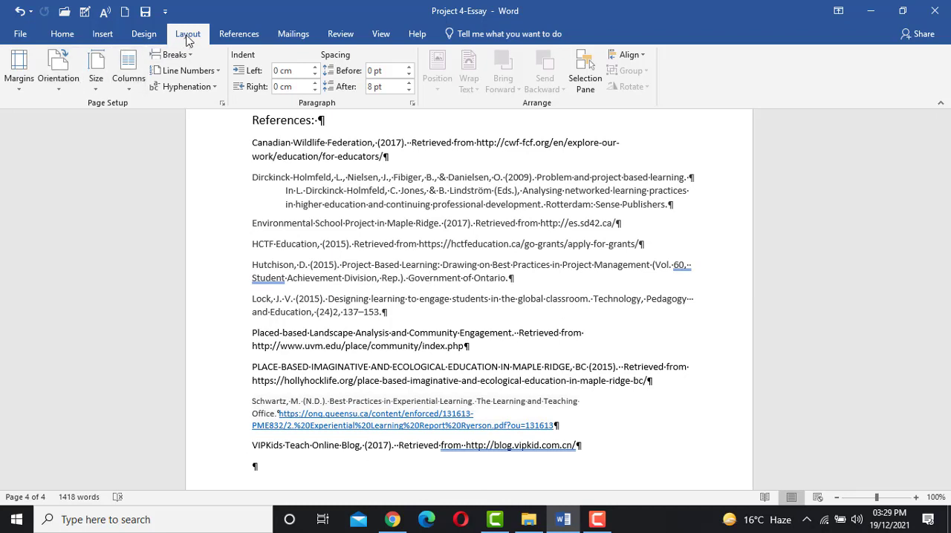
pyautogui.click(222, 105)
pyautogui.click(222, 105)
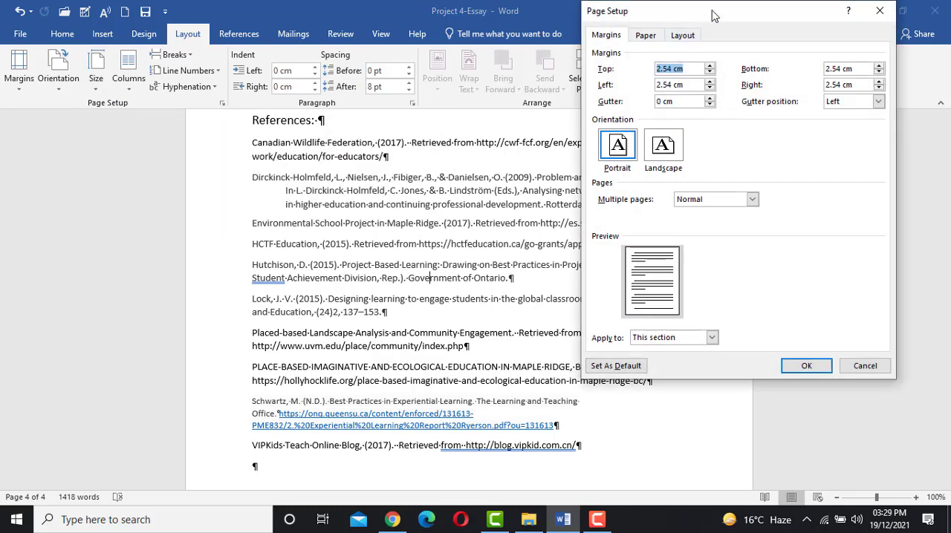
pyautogui.moveTo(712, 15); pyautogui.dragTo(330, 84)
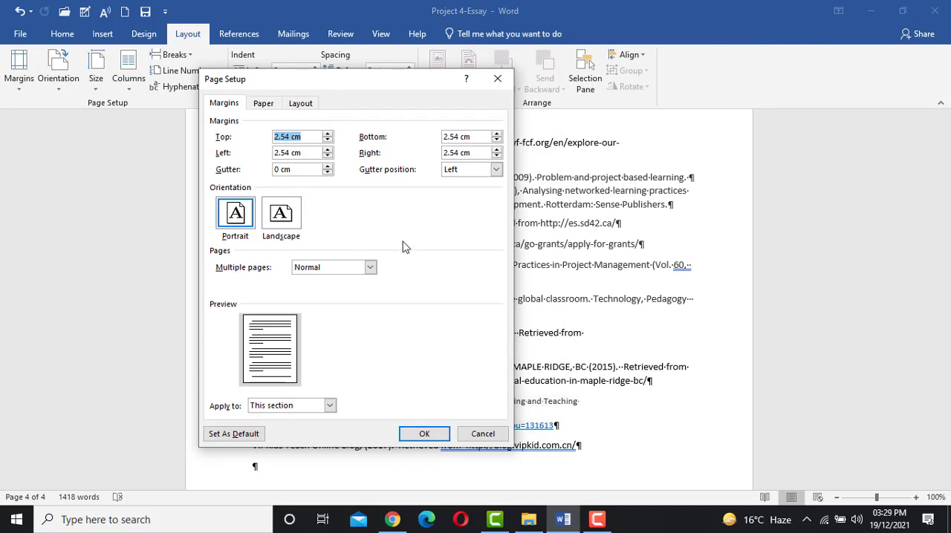
pyautogui.click(274, 223)
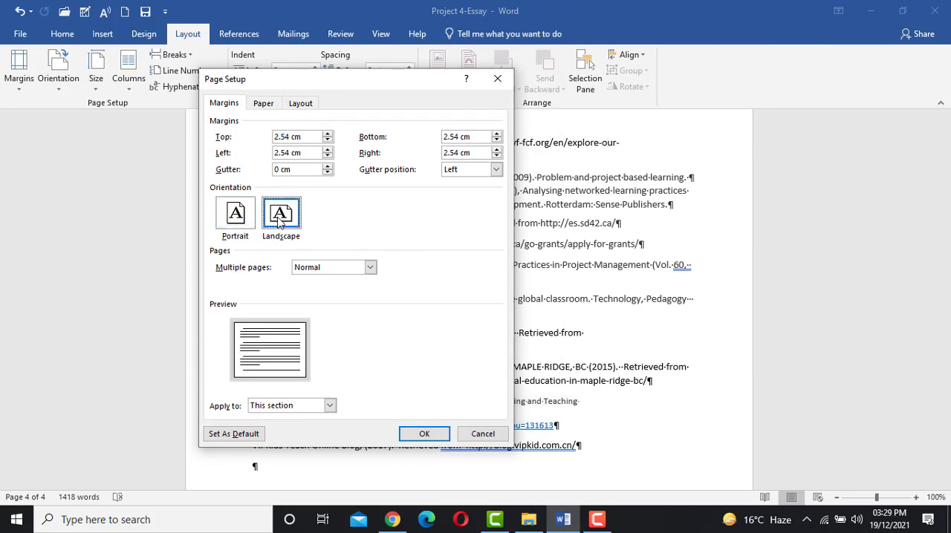
pyautogui.click(231, 214)
pyautogui.click(291, 215)
pyautogui.click(425, 436)
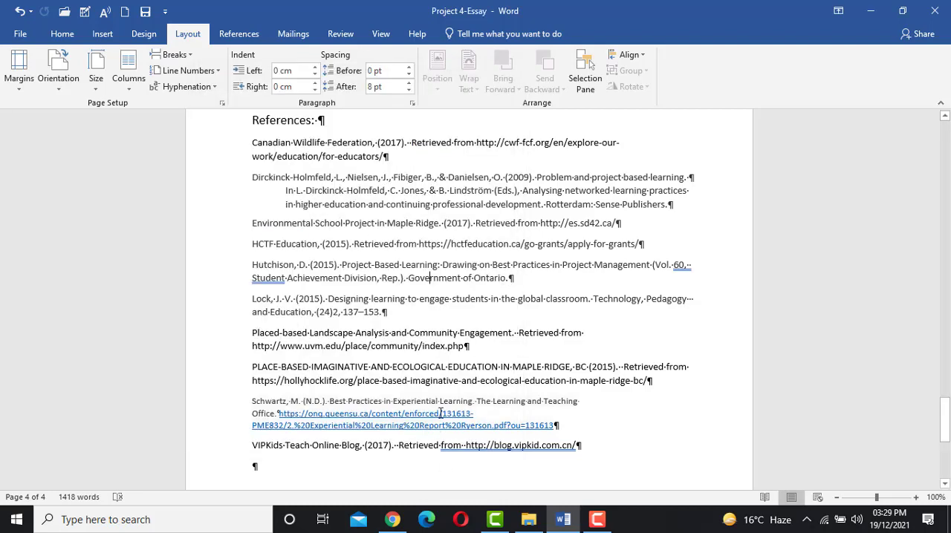
# - Compare the page orientation of the References section with that of the preceding section
pyautogui.scroll(5, 470, 386)
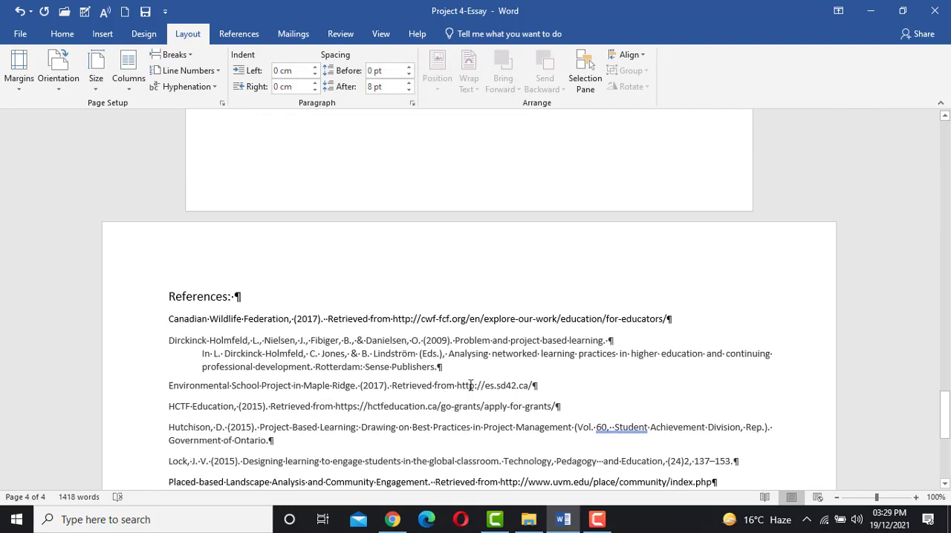
pyautogui.scroll(8, 470, 386)
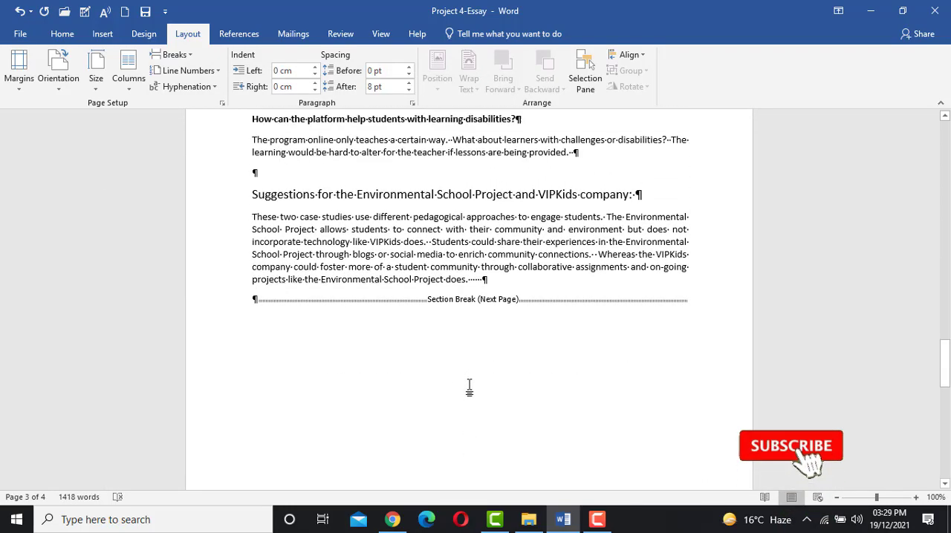
pyautogui.scroll(-7, 469, 387)
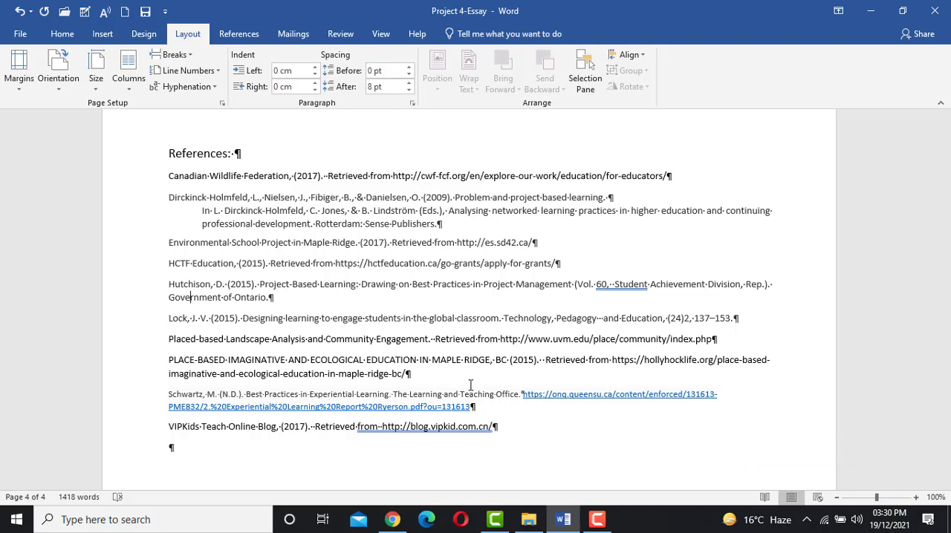
pyautogui.scroll(-3, 470, 385)
pyautogui.scroll(2, 471, 385)
pyautogui.scroll(1, 471, 384)
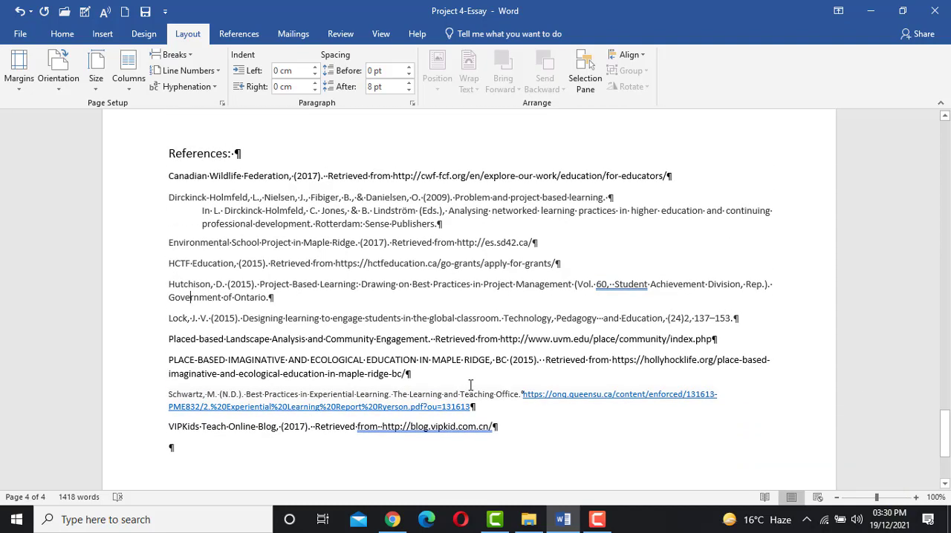
pyautogui.scroll(7, 470, 385)
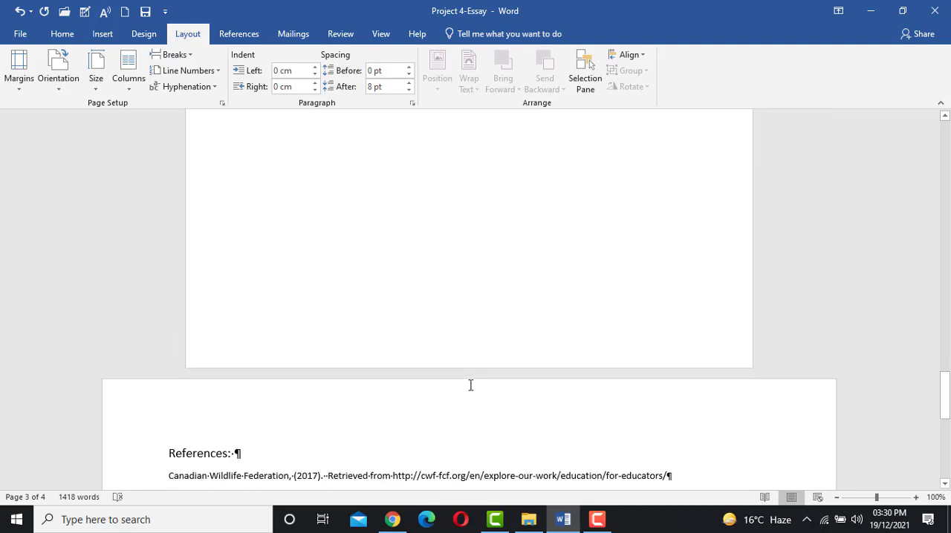
pyautogui.scroll(-2, 470, 385)
pyautogui.scroll(-4, 470, 384)
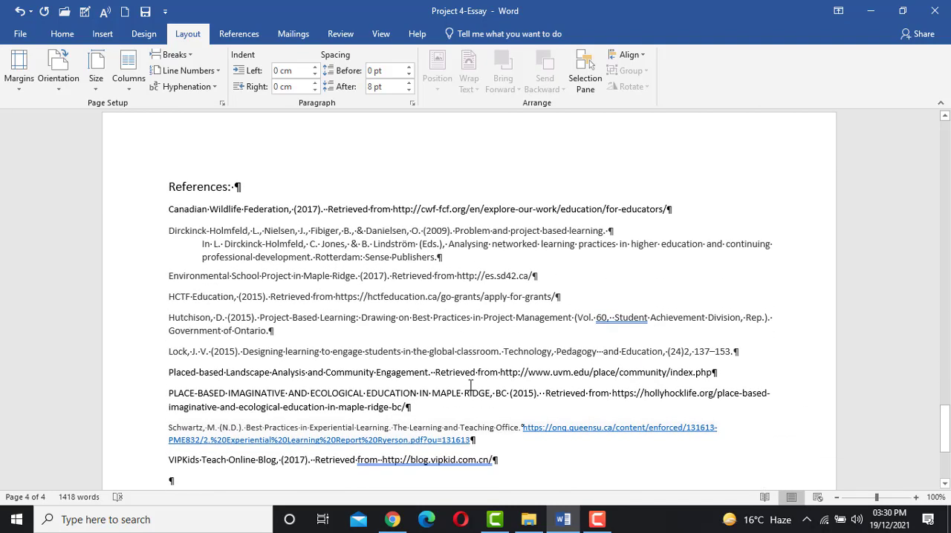